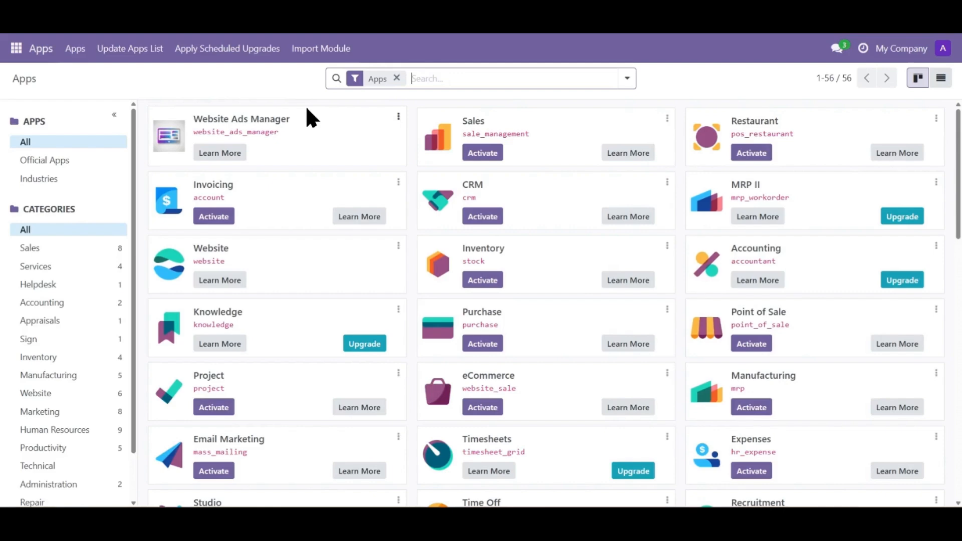
Open the Website Ads app and view the General category's details and its advertisements
{"action": "left_click", "coordinate": [8, 52]}
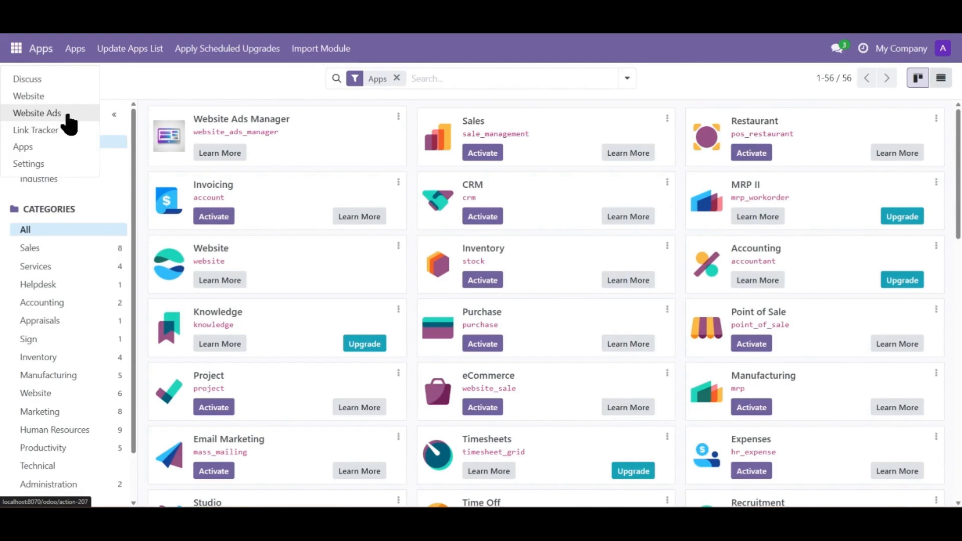
{"action": "left_click", "coordinate": [40, 113]}
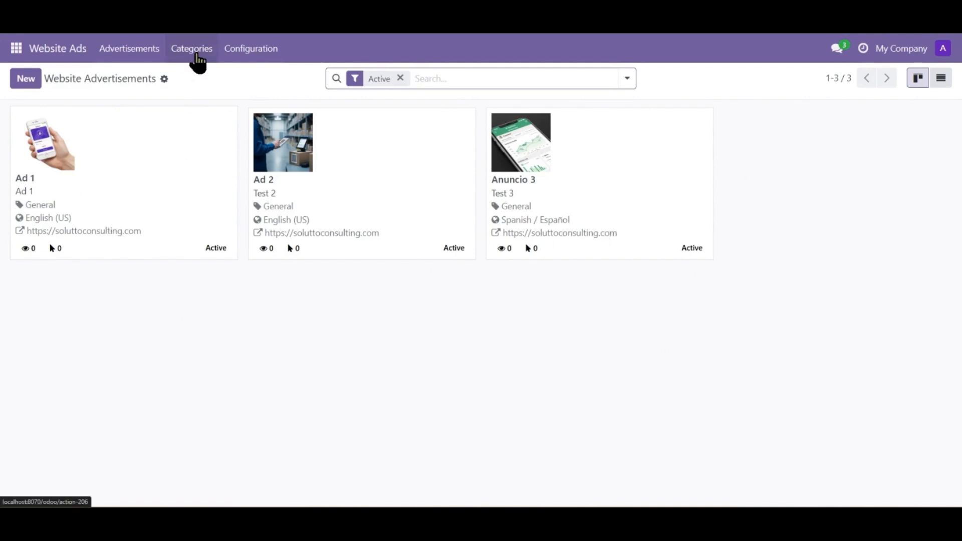
{"action": "left_click", "coordinate": [193, 50]}
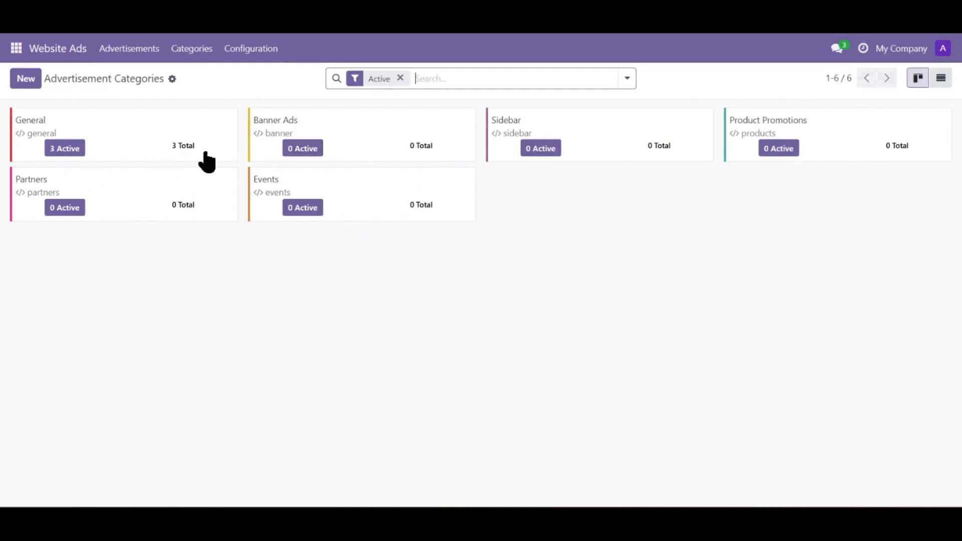
{"action": "left_click", "coordinate": [144, 131]}
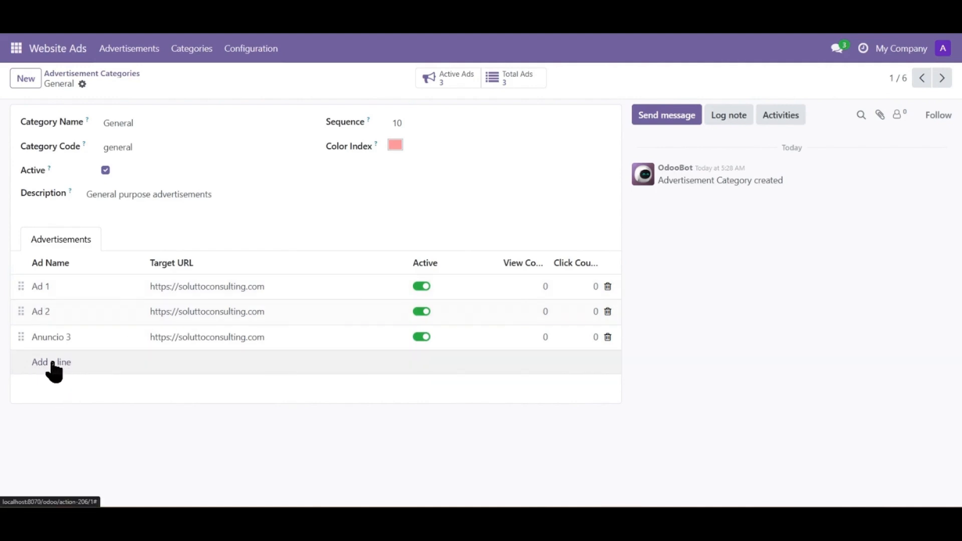
Open the Ad 1 advertisement from the advertisements list and check its available language options
{"action": "left_click", "coordinate": [129, 52]}
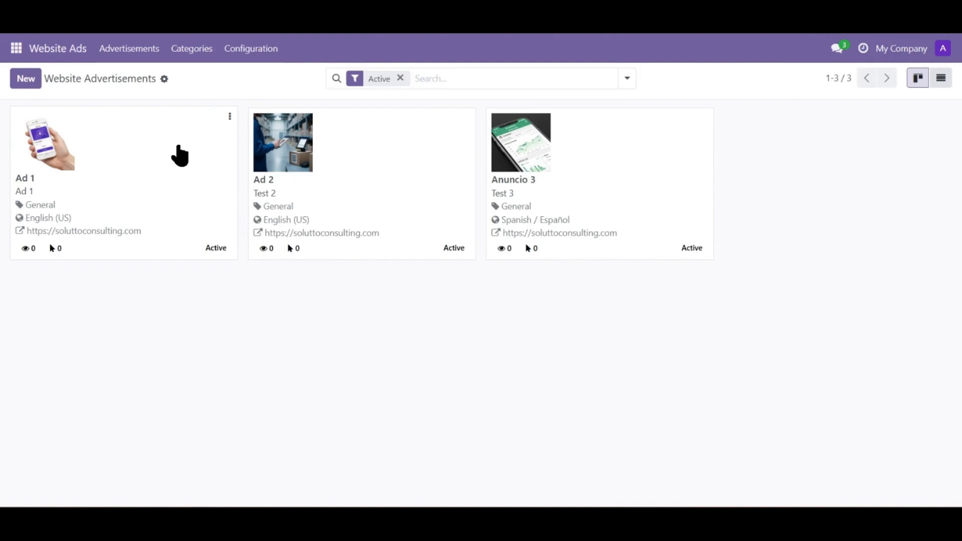
{"action": "left_click", "coordinate": [179, 156]}
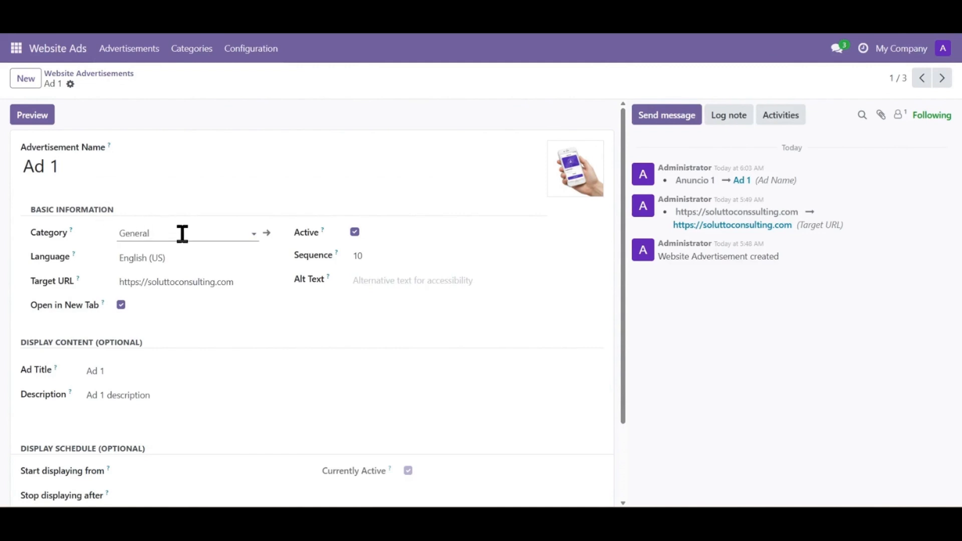
{"action": "left_click", "coordinate": [164, 263]}
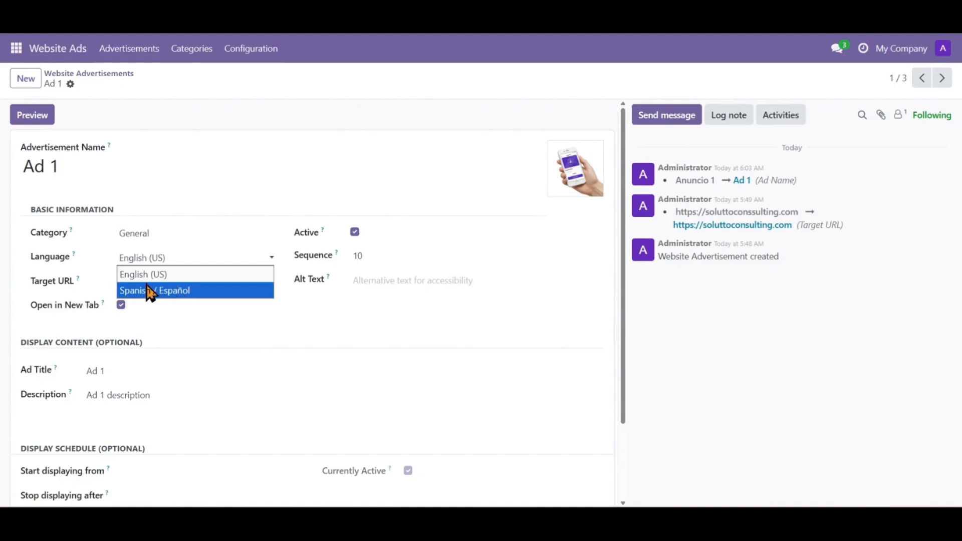
{"action": "left_click", "coordinate": [209, 273]}
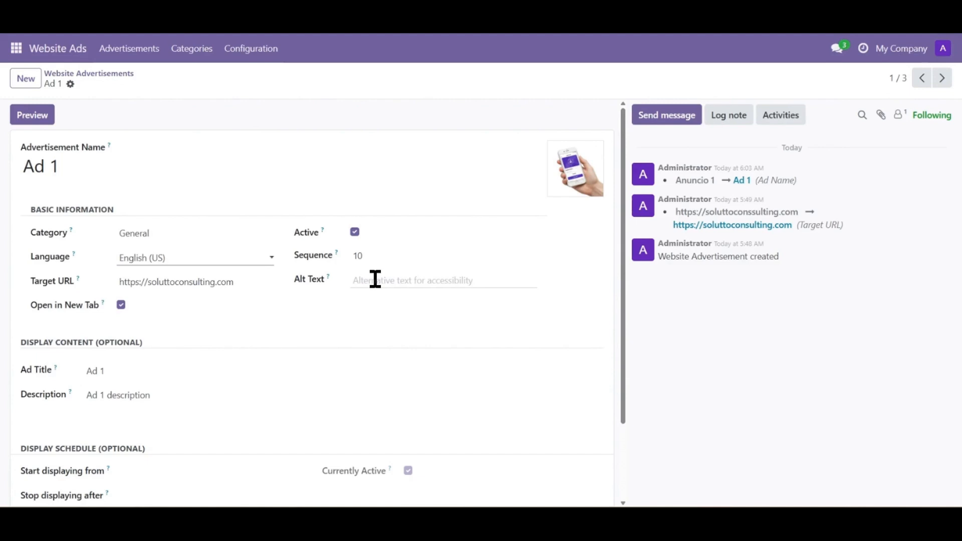
Review Ad 1's title, description, display schedule and analytics fields
{"action": "scroll", "coordinate": [263, 314], "scroll_direction": "down", "scroll_amount": 2}
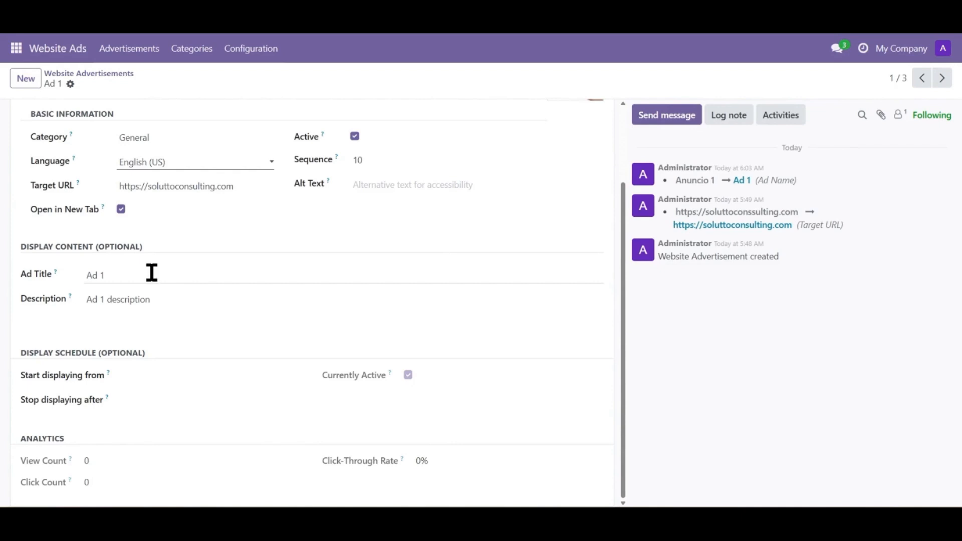
{"action": "left_click_drag", "start_coordinate": [152, 273], "coordinate": [84, 282]}
{"action": "left_click_drag", "start_coordinate": [166, 292], "coordinate": [85, 299]}
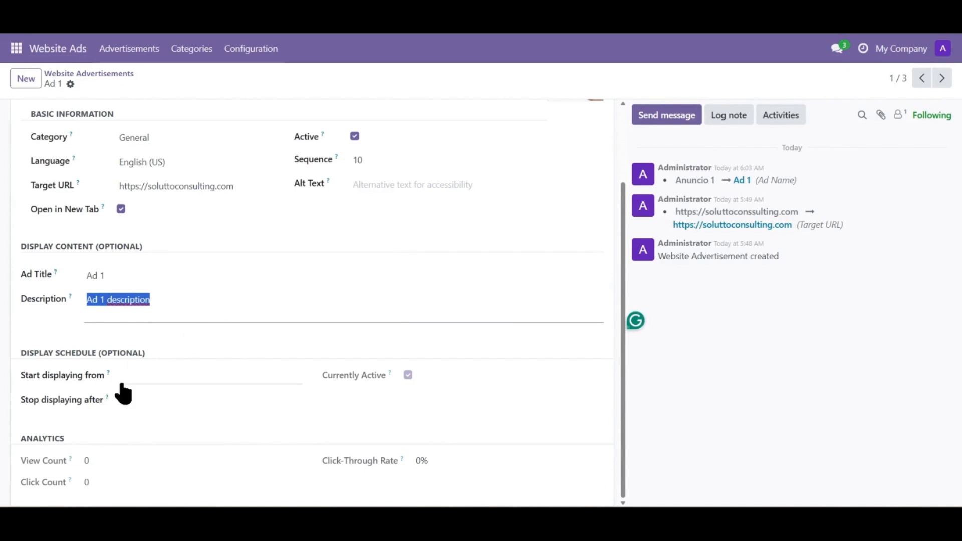
{"action": "left_click", "coordinate": [146, 377]}
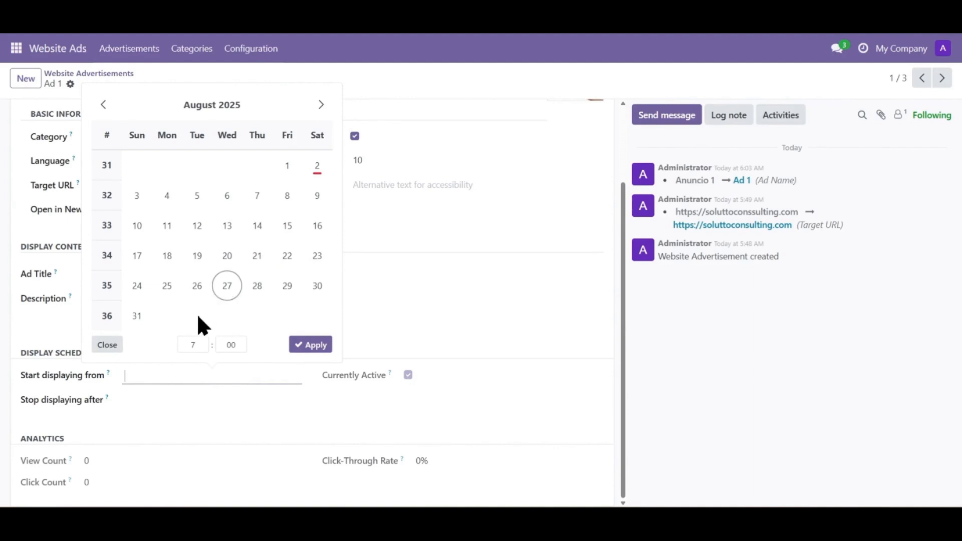
{"action": "double_click", "coordinate": [192, 418]}
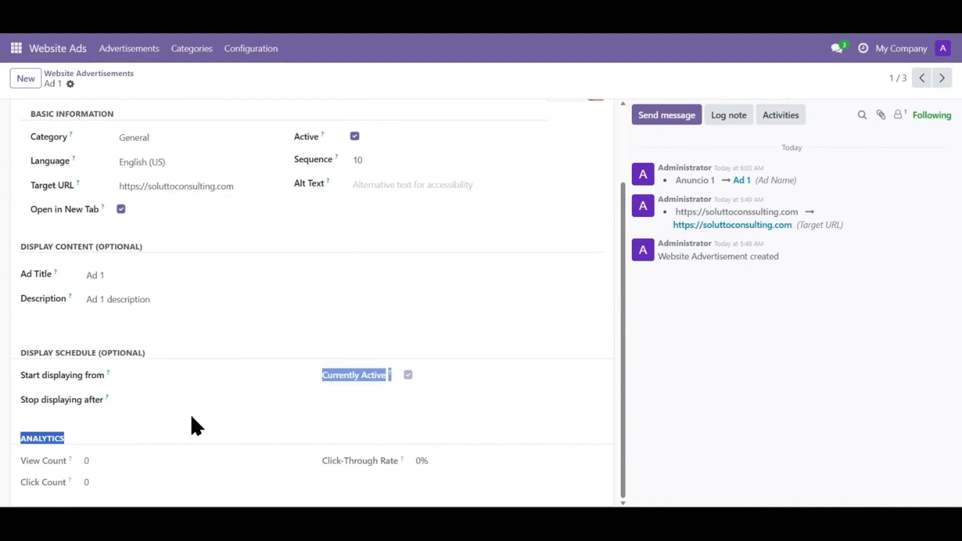
{"action": "left_click", "coordinate": [137, 441]}
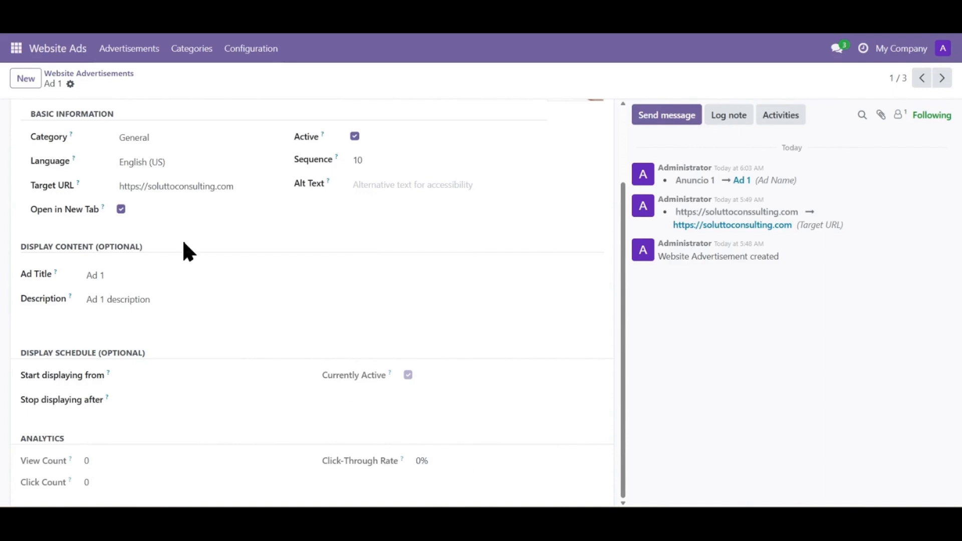
{"action": "scroll", "coordinate": [257, 365], "scroll_direction": "up", "scroll_amount": 2}
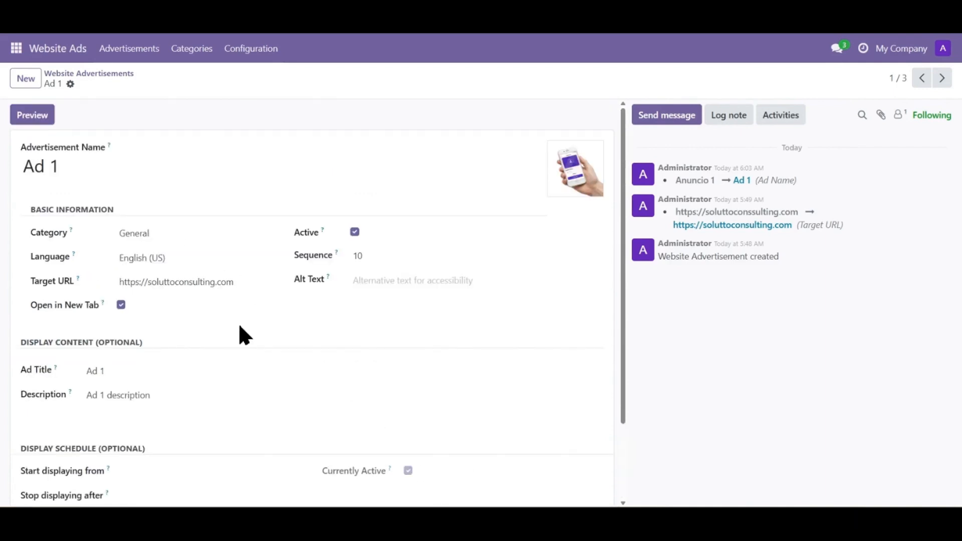
Leave the Ad 1 record and open Post 1 from the website's News blog
{"action": "left_click", "coordinate": [93, 75]}
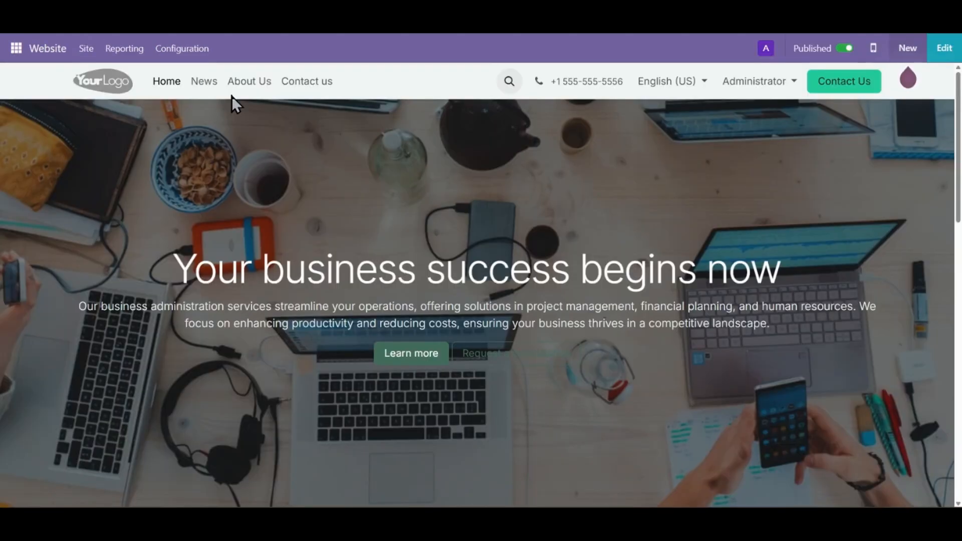
{"action": "left_click", "coordinate": [202, 82]}
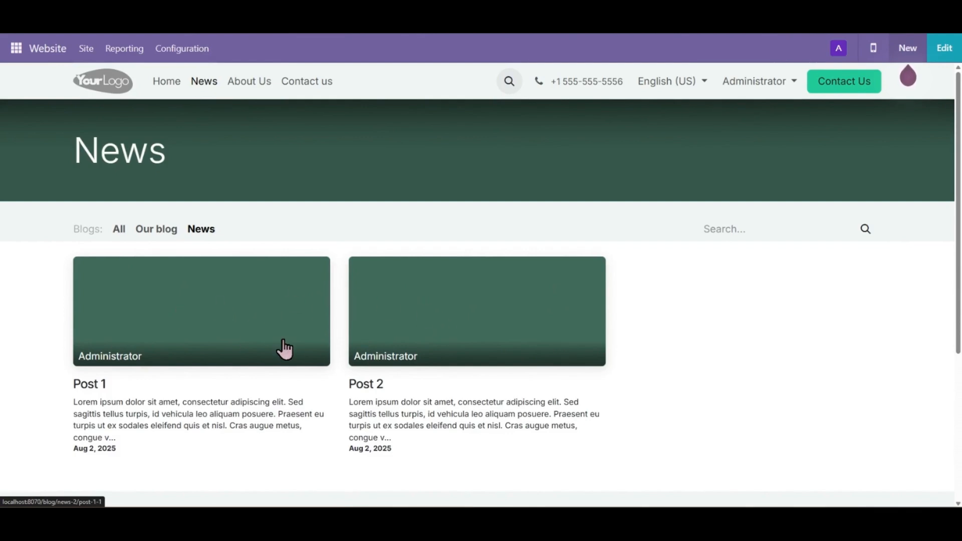
{"action": "left_click", "coordinate": [176, 327]}
{"action": "scroll", "coordinate": [376, 244], "scroll_direction": "down", "scroll_amount": 4}
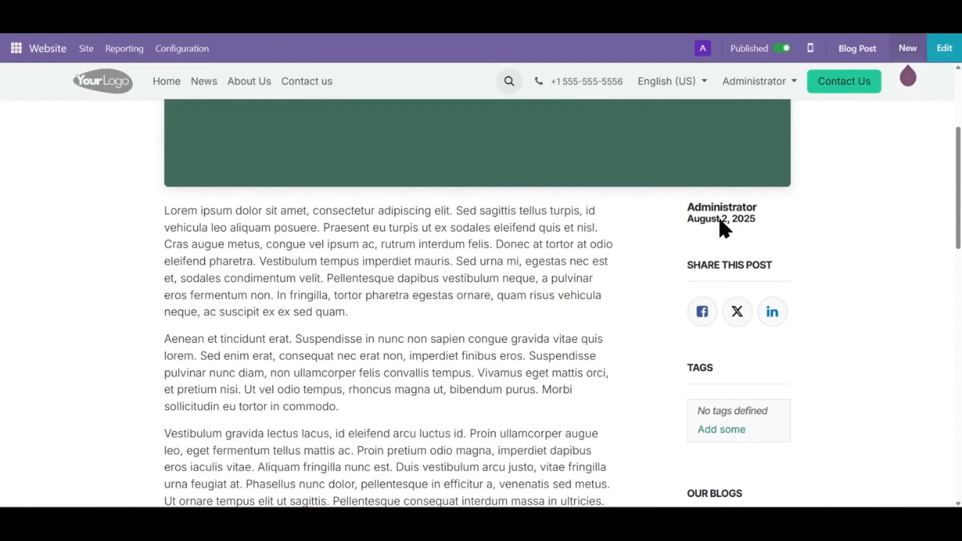
Edit the blog post and insert a Website Ads block in its sidebar above the author details
{"action": "left_click", "coordinate": [945, 46]}
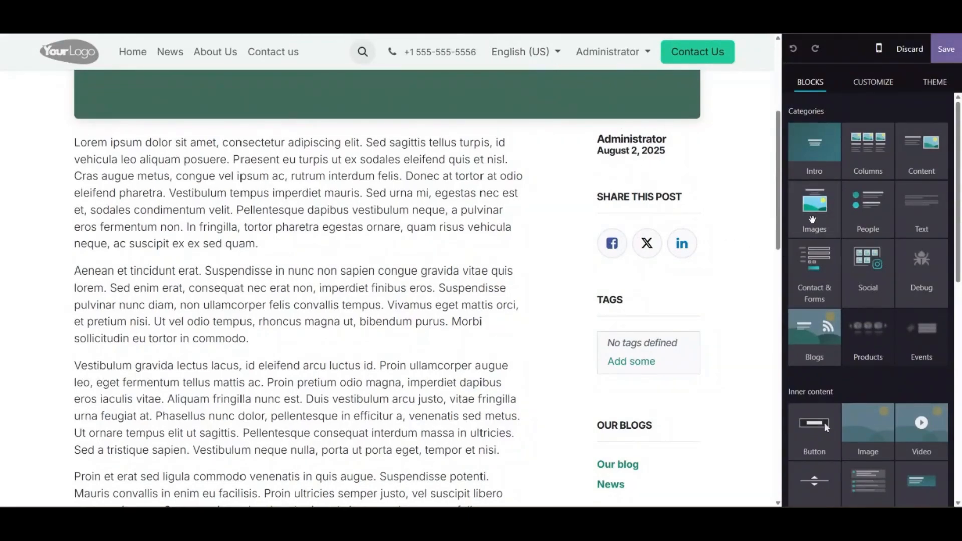
{"action": "scroll", "coordinate": [812, 219], "scroll_direction": "down", "scroll_amount": 10}
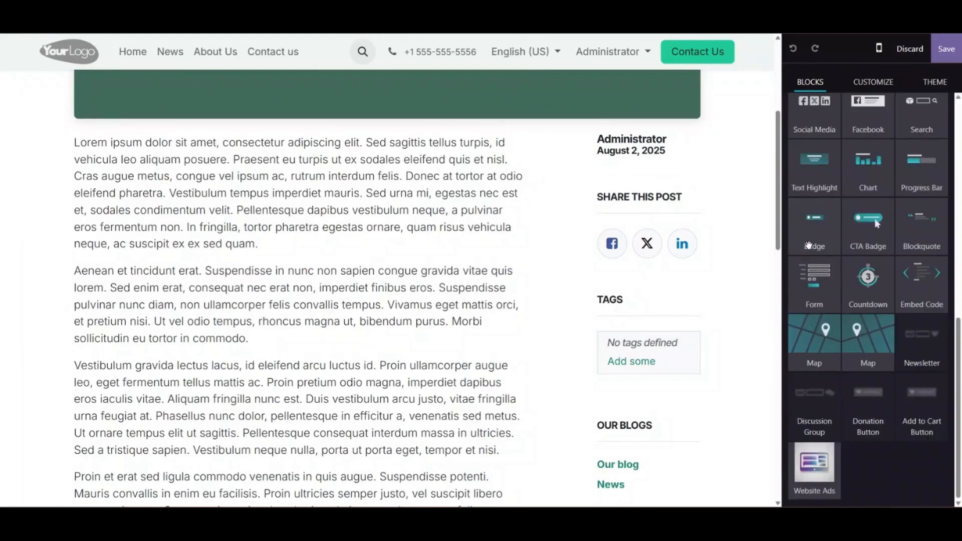
{"action": "left_click_drag", "start_coordinate": [811, 466], "coordinate": [659, 171]}
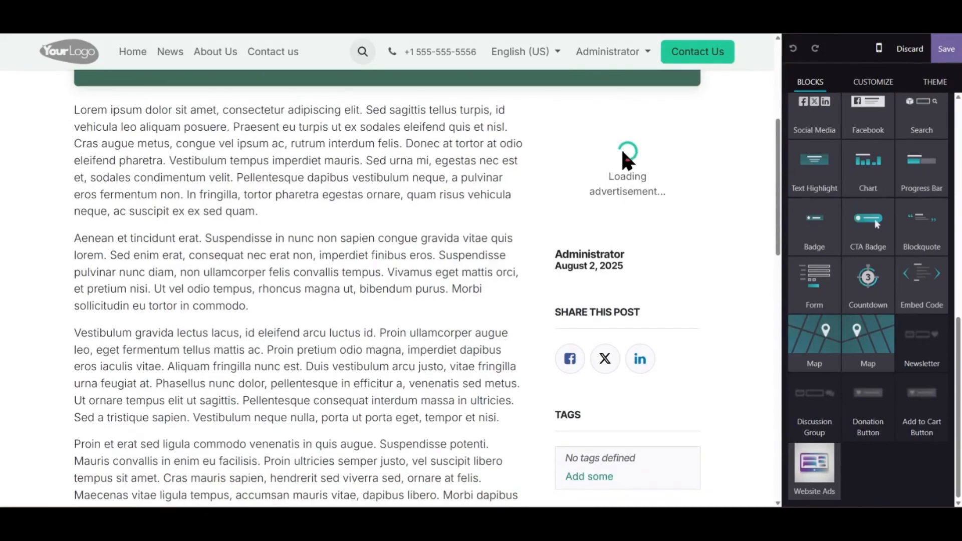
Set the Website Ads block's ad category to General and its display style to Overlay
{"action": "left_click", "coordinate": [618, 145]}
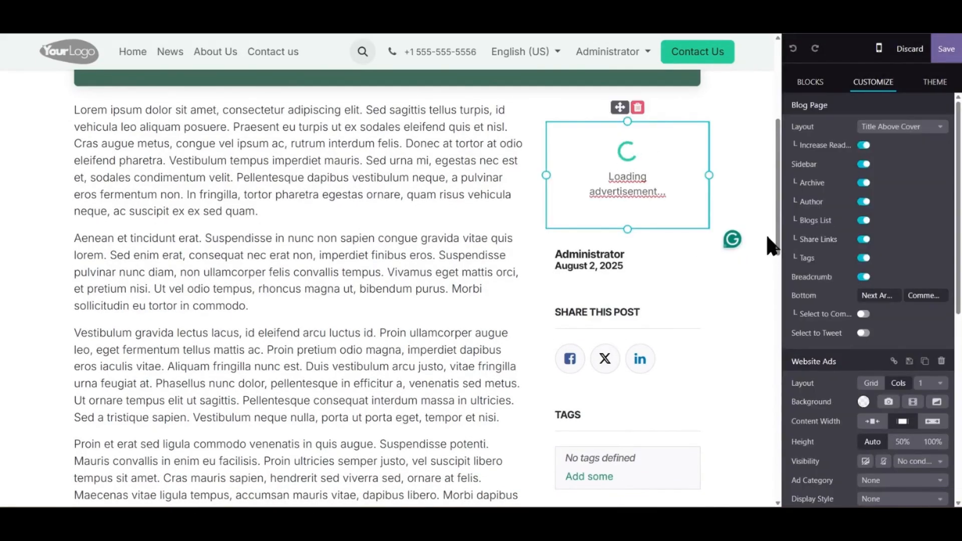
{"action": "scroll", "coordinate": [800, 232], "scroll_direction": "down", "scroll_amount": 5}
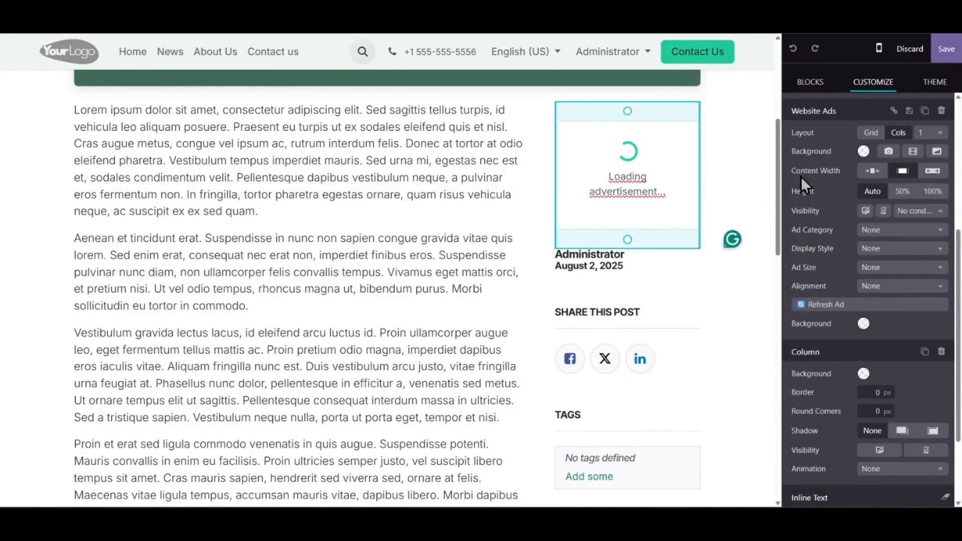
{"action": "left_click", "coordinate": [875, 233]}
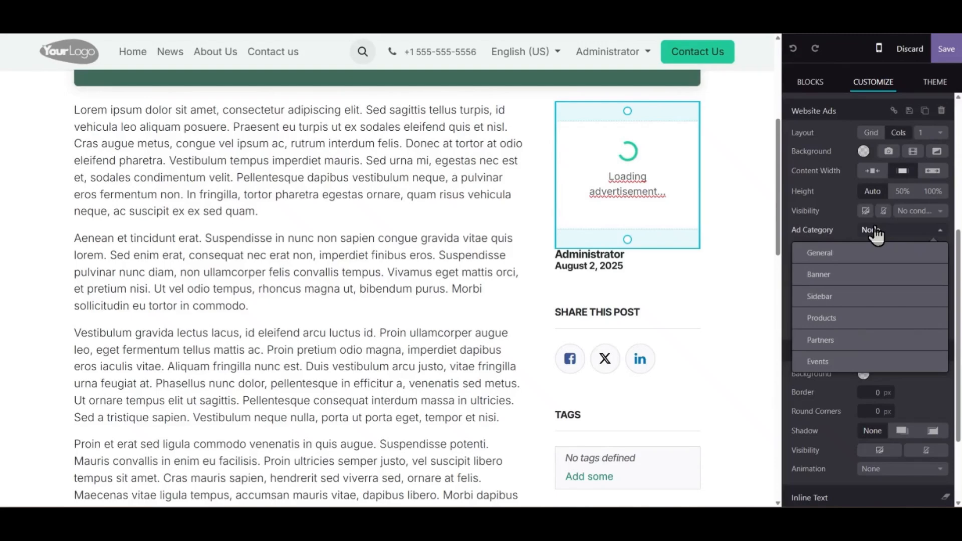
{"action": "left_click", "coordinate": [822, 254]}
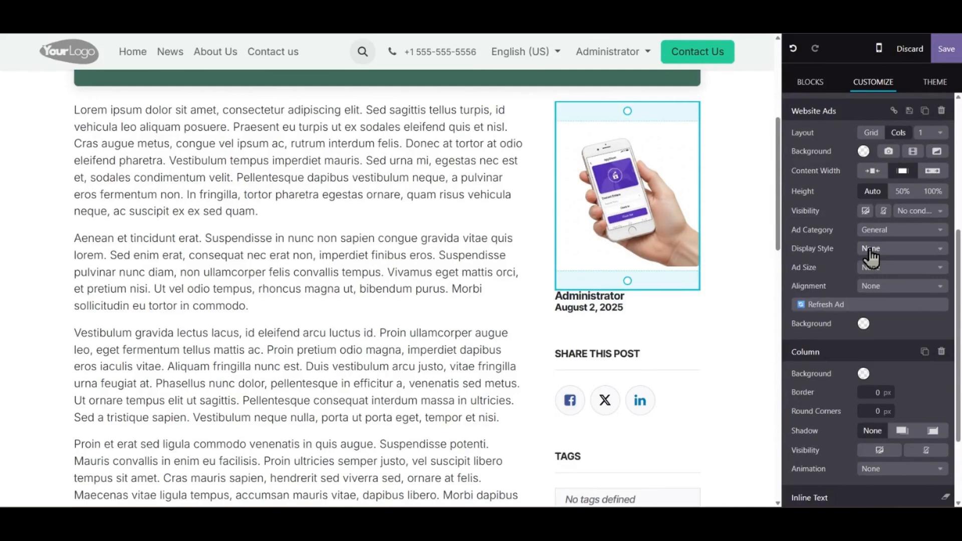
{"action": "left_click", "coordinate": [896, 257]}
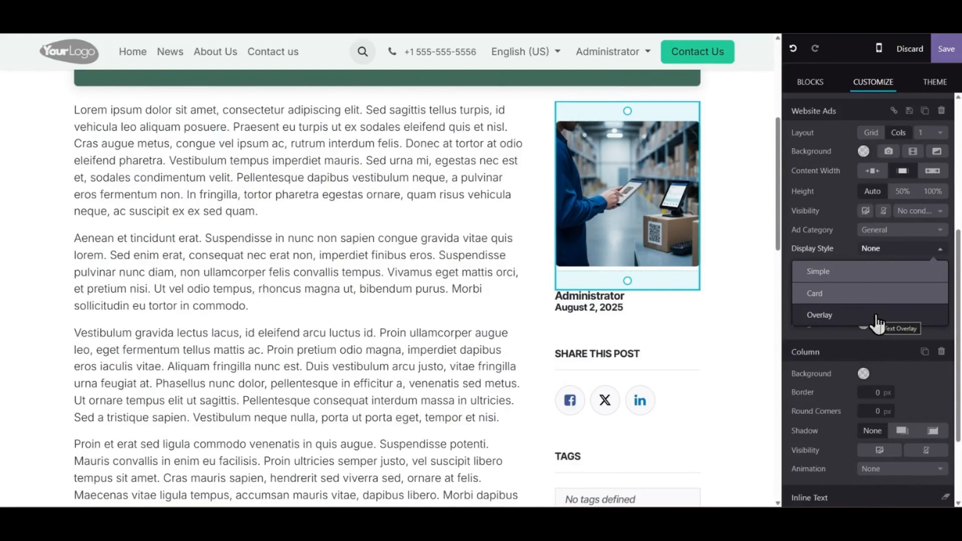
{"action": "left_click", "coordinate": [879, 318]}
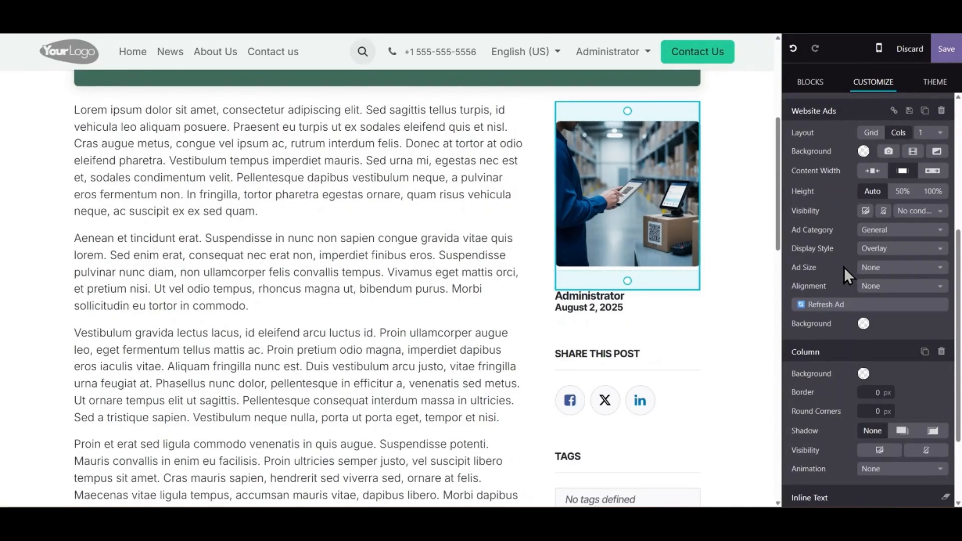
Set the ad block's size to Medium and alignment to Center, and save the page
{"action": "left_click", "coordinate": [880, 270]}
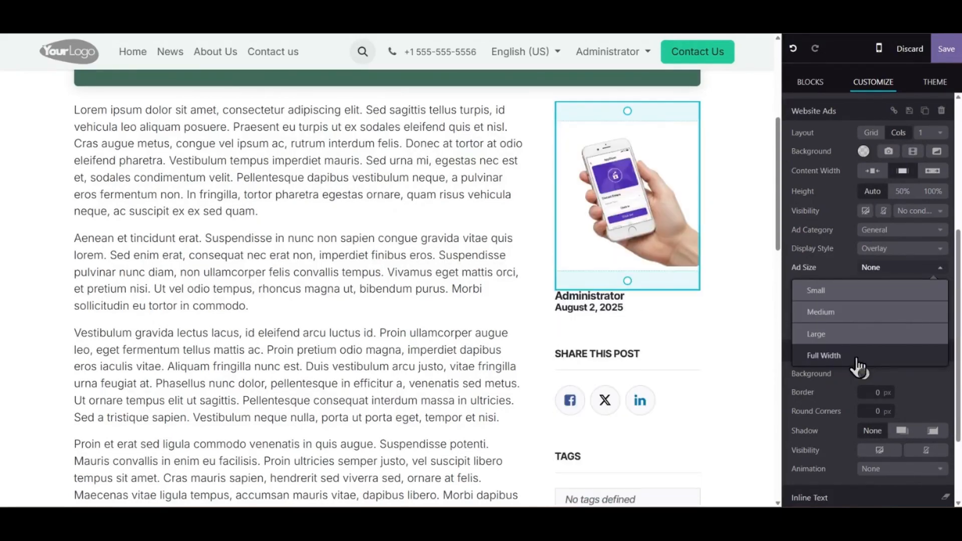
{"action": "left_click", "coordinate": [886, 271]}
{"action": "left_click", "coordinate": [883, 288]}
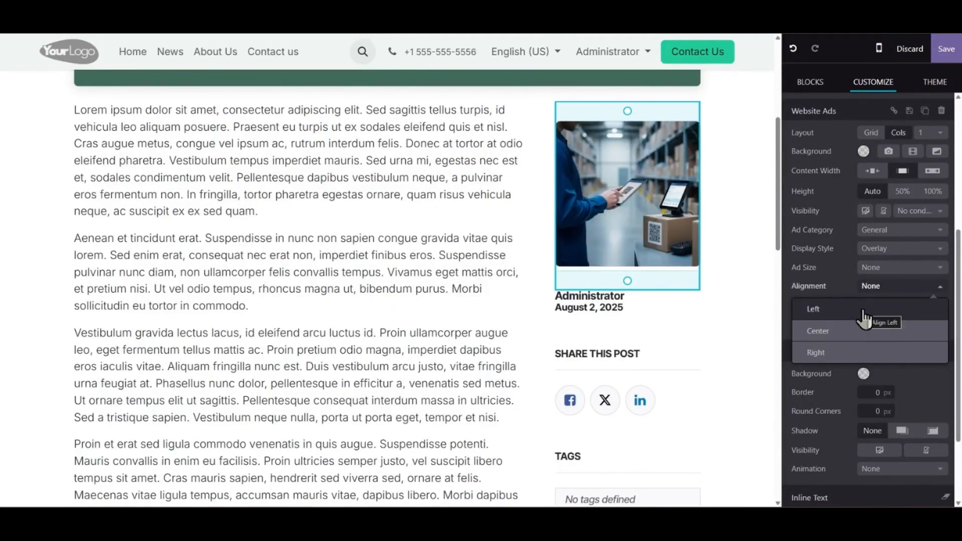
{"action": "left_click", "coordinate": [865, 318]}
{"action": "left_click", "coordinate": [876, 275]}
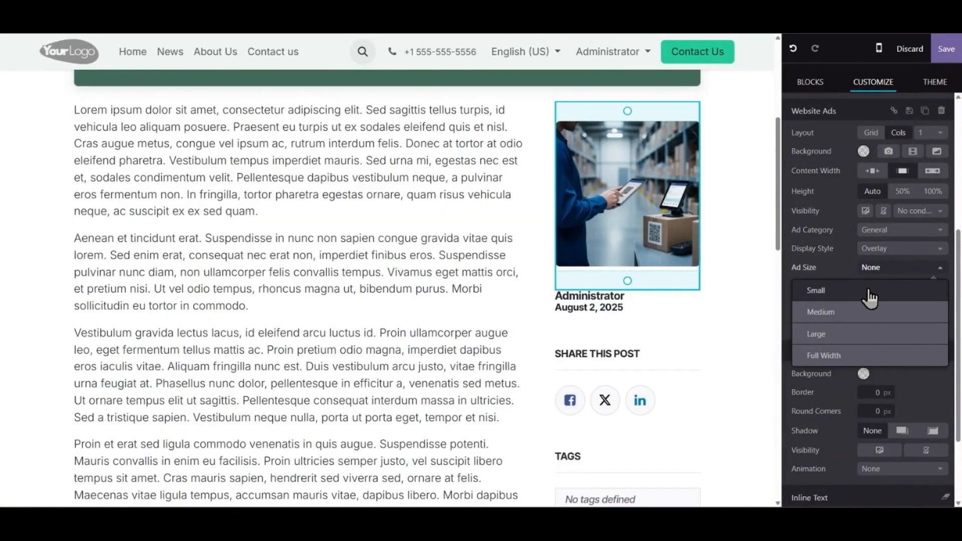
{"action": "left_click", "coordinate": [869, 313]}
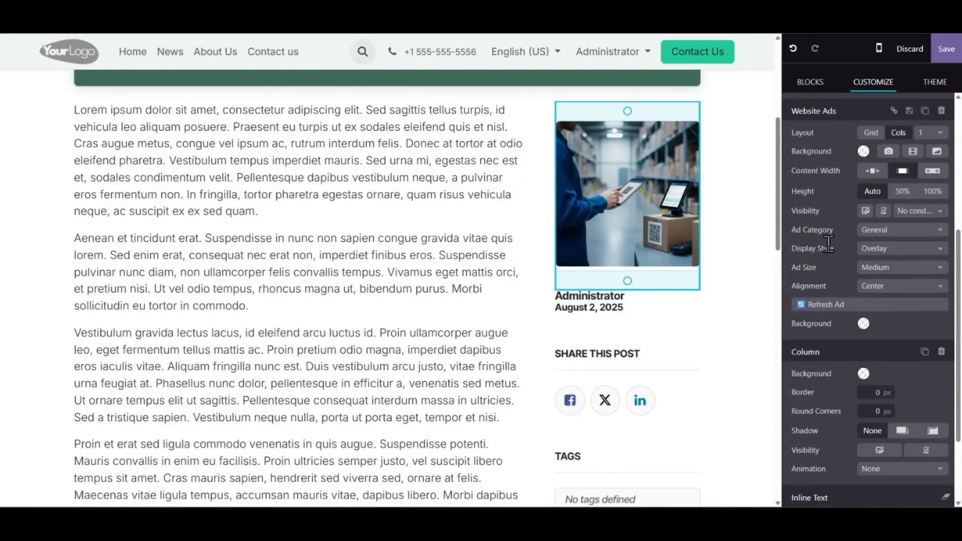
{"action": "left_click", "coordinate": [942, 49]}
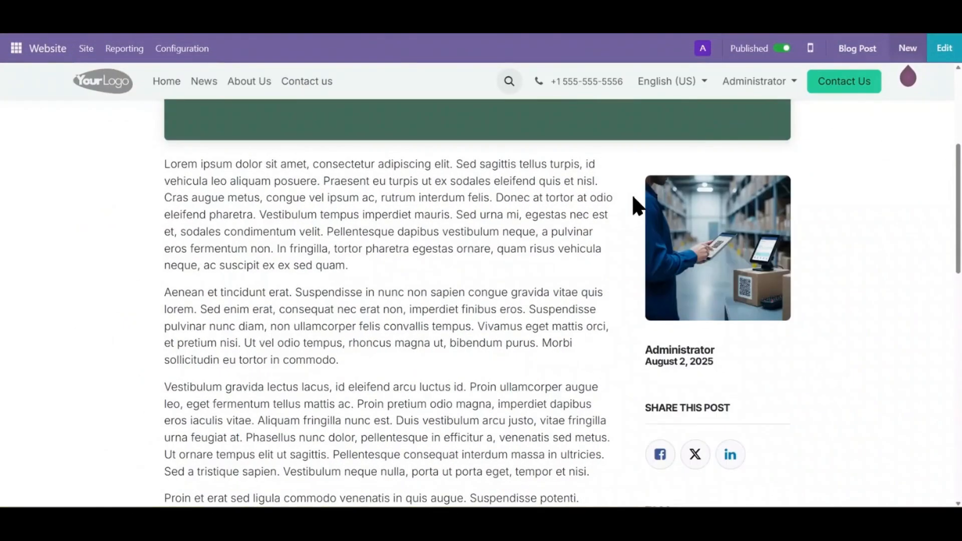
Review the ad's placement on the saved Post 1 page and return to the News blog list
{"action": "scroll", "coordinate": [557, 275], "scroll_direction": "down", "scroll_amount": 1}
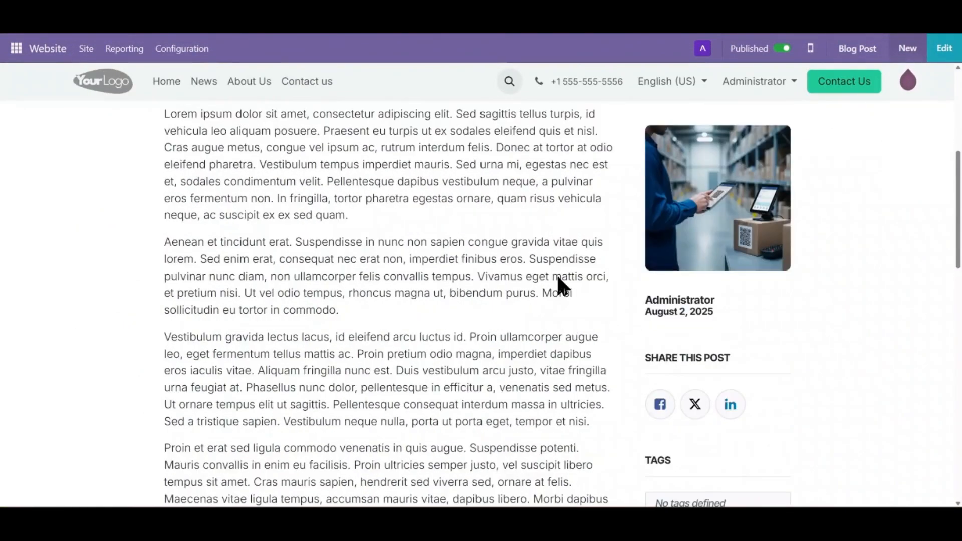
{"action": "scroll", "coordinate": [558, 277], "scroll_direction": "up", "scroll_amount": 1}
{"action": "scroll", "coordinate": [558, 276], "scroll_direction": "up", "scroll_amount": 5}
{"action": "scroll", "coordinate": [558, 277], "scroll_direction": "down", "scroll_amount": 1}
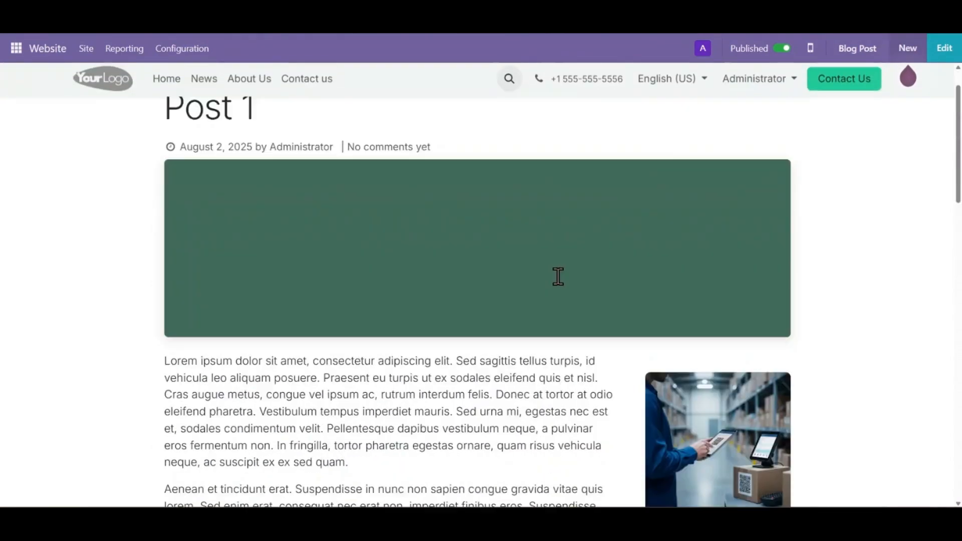
{"action": "scroll", "coordinate": [558, 278], "scroll_direction": "up", "scroll_amount": 1}
{"action": "scroll", "coordinate": [558, 277], "scroll_direction": "down", "scroll_amount": 2}
{"action": "scroll", "coordinate": [558, 278], "scroll_direction": "up", "scroll_amount": 2}
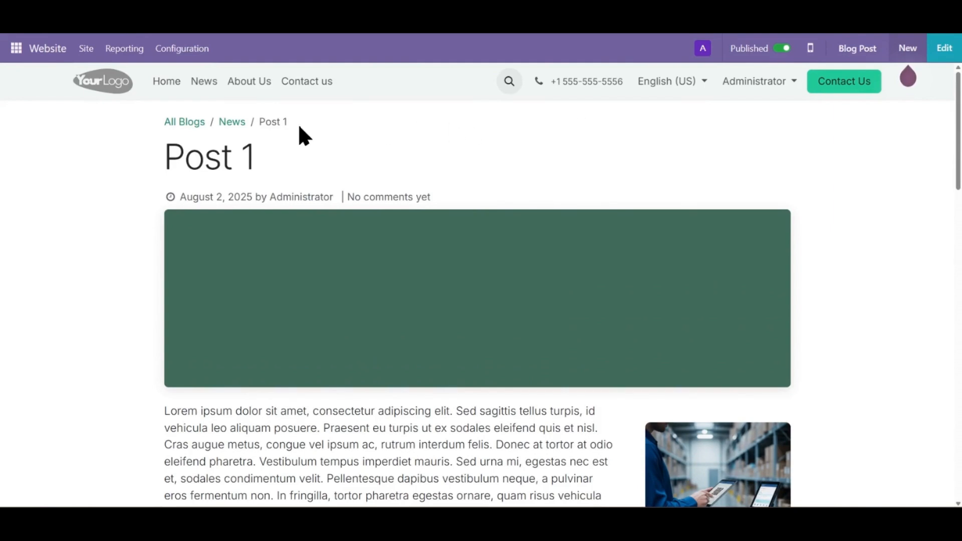
{"action": "left_click", "coordinate": [234, 123]}
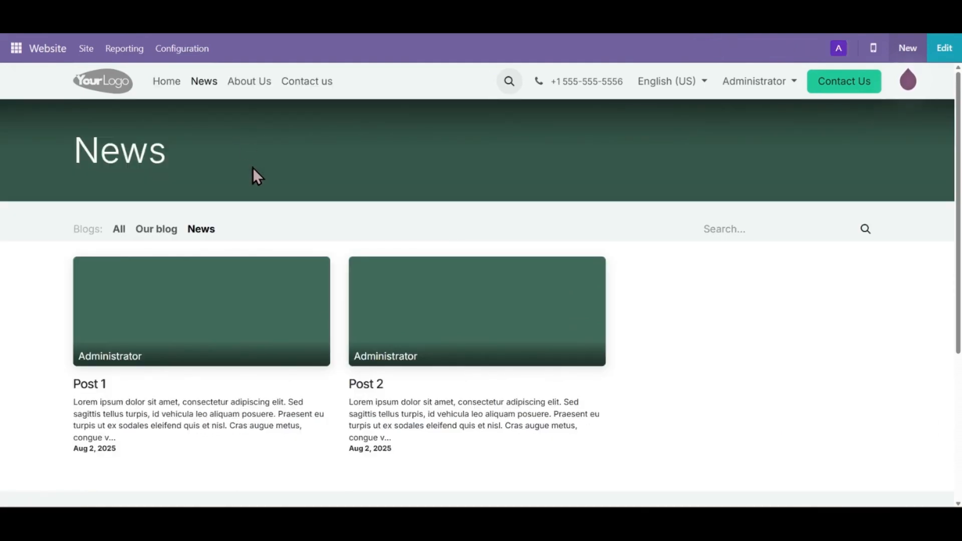
Open Post 2 from the News blog and examine the ad in its sidebar
{"action": "left_click", "coordinate": [446, 317]}
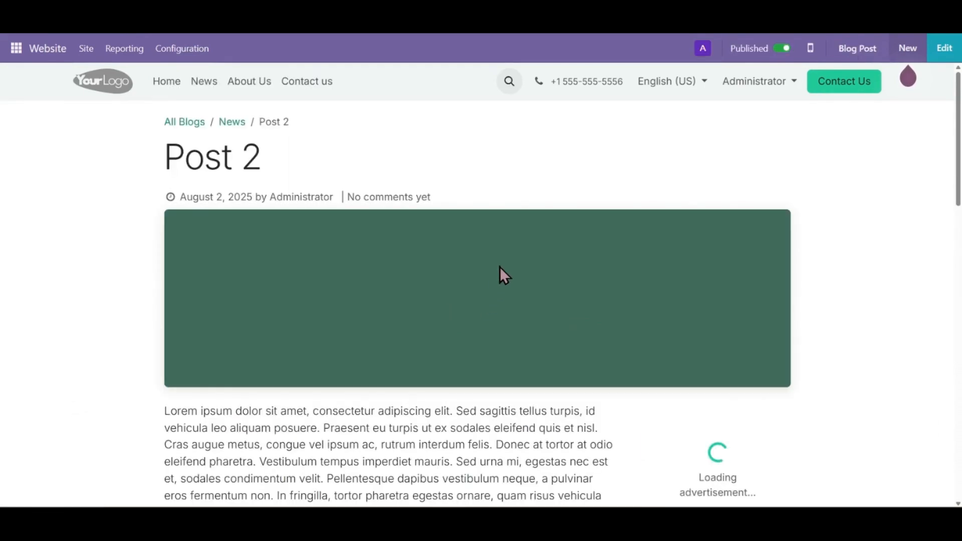
{"action": "scroll", "coordinate": [499, 271], "scroll_direction": "down", "scroll_amount": 4}
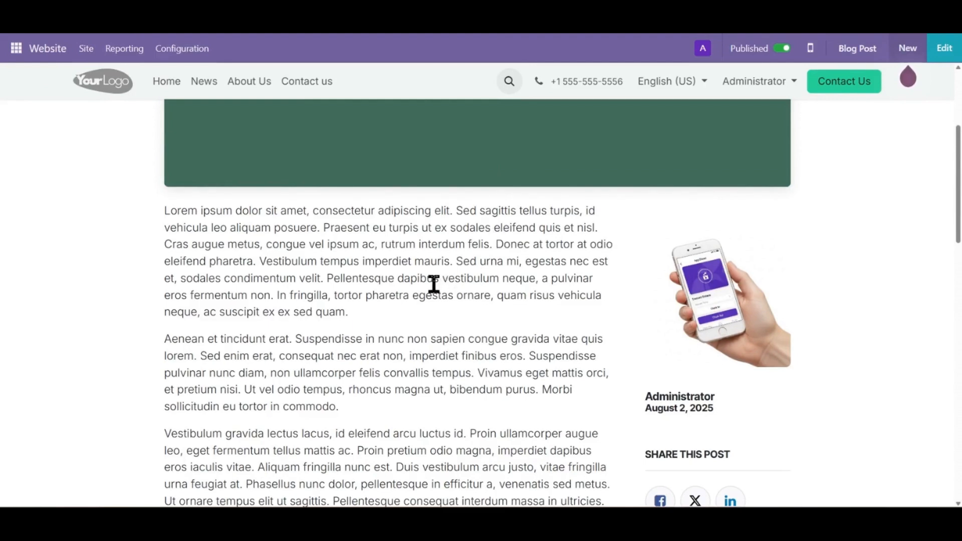
{"action": "scroll", "coordinate": [434, 285], "scroll_direction": "down", "scroll_amount": 3}
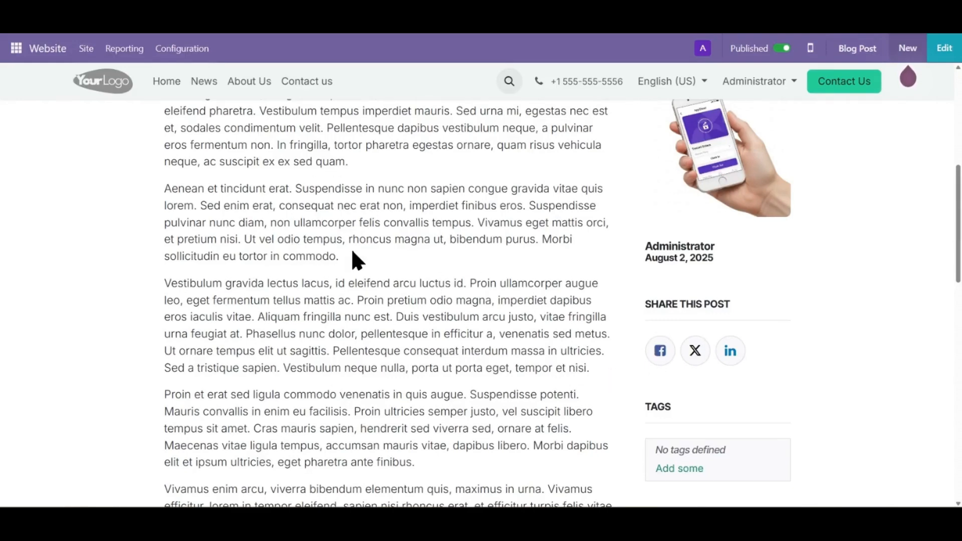
{"action": "scroll", "coordinate": [350, 247], "scroll_direction": "up", "scroll_amount": 3}
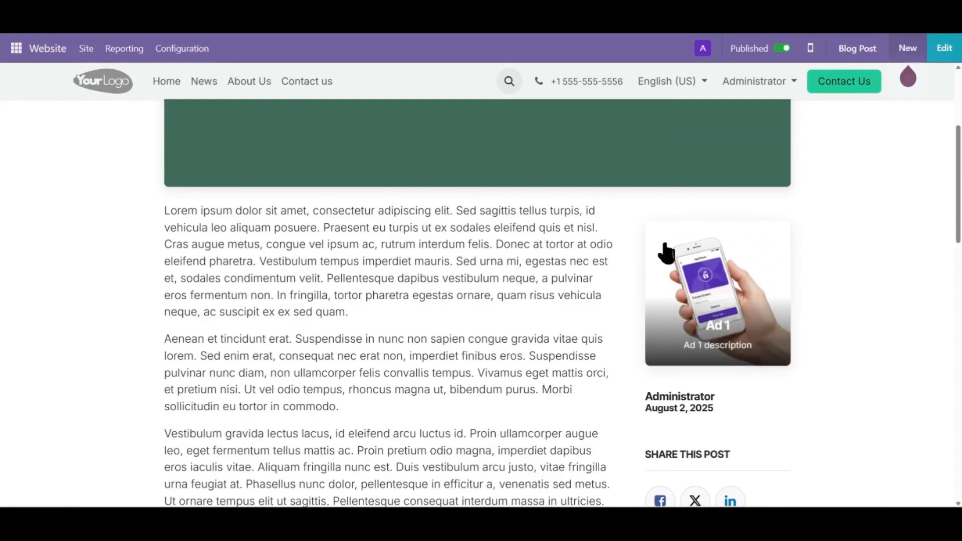
{"action": "scroll", "coordinate": [525, 289], "scroll_direction": "up", "scroll_amount": 4}
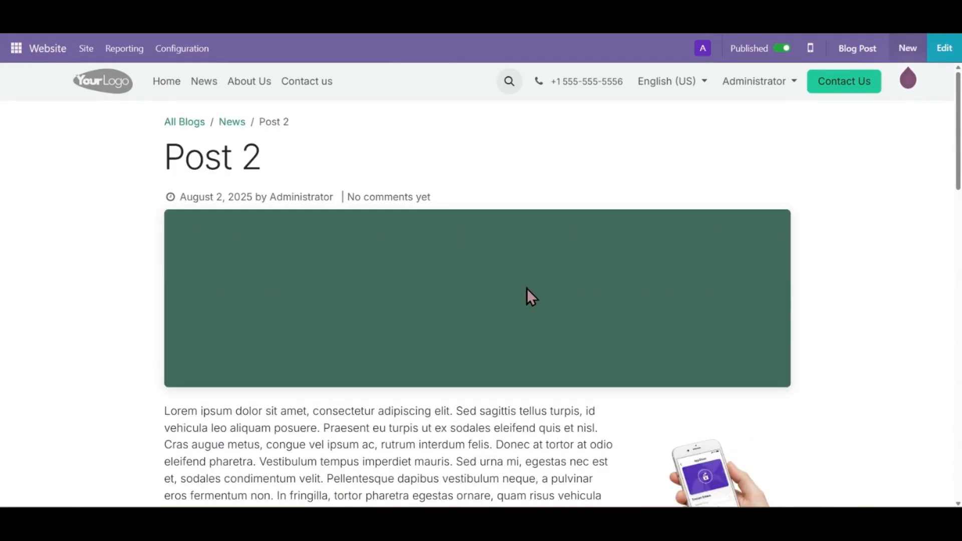
View Post 2 and its sidebar ad in Español, and switch the site language back to English (US)
{"action": "left_click", "coordinate": [659, 82]}
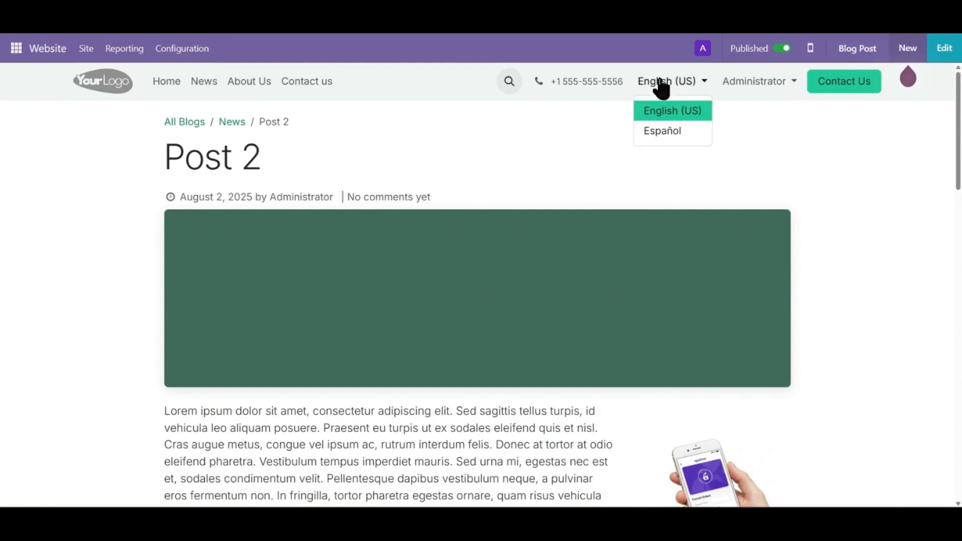
{"action": "left_click", "coordinate": [657, 136]}
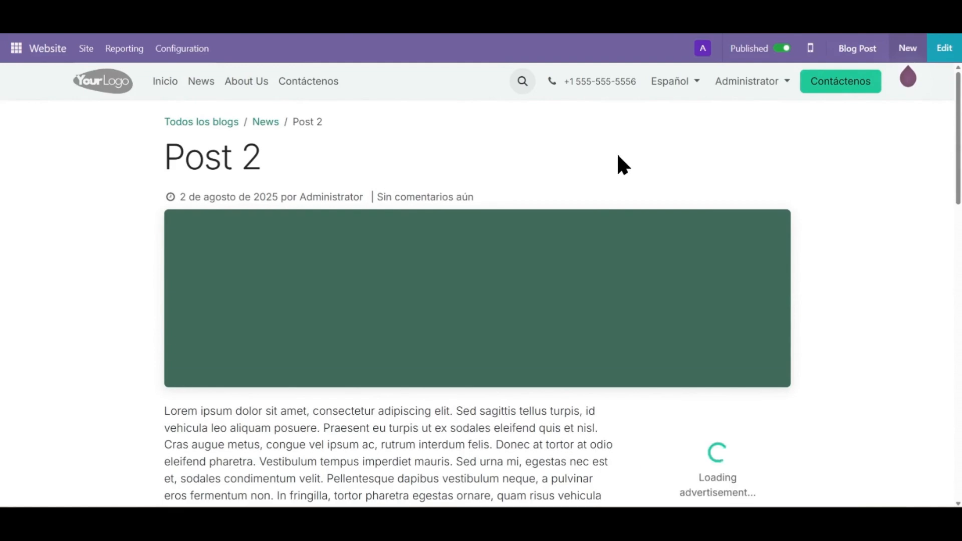
{"action": "scroll", "coordinate": [618, 157], "scroll_direction": "down", "scroll_amount": 5}
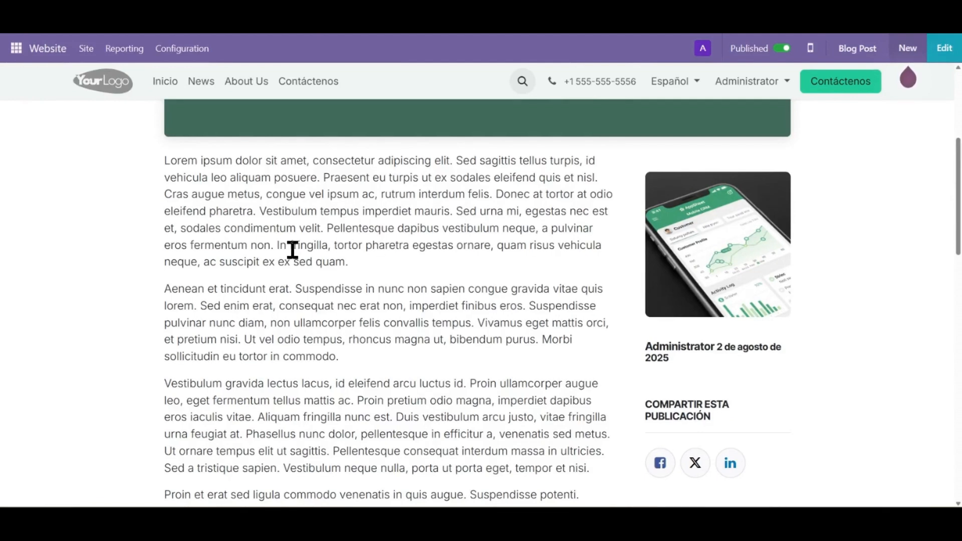
{"action": "scroll", "coordinate": [292, 250], "scroll_direction": "up", "scroll_amount": 5}
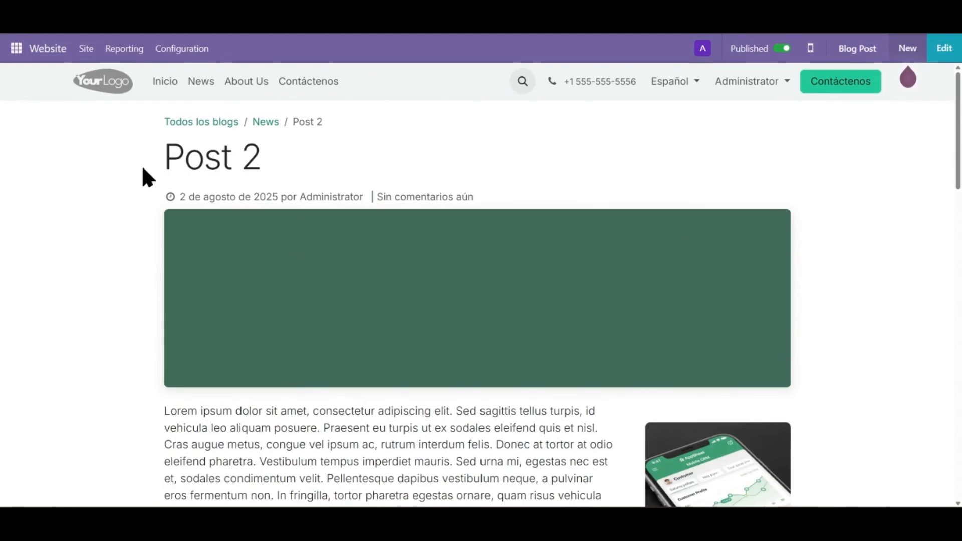
{"action": "scroll", "coordinate": [321, 320], "scroll_direction": "down", "scroll_amount": 5}
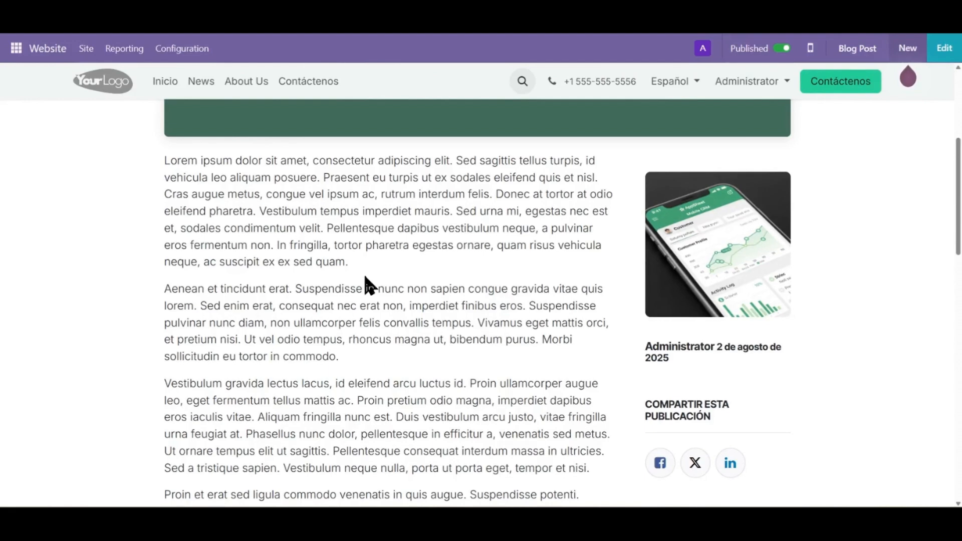
{"action": "scroll", "coordinate": [365, 286], "scroll_direction": "up", "scroll_amount": 5}
{"action": "left_click", "coordinate": [664, 88]}
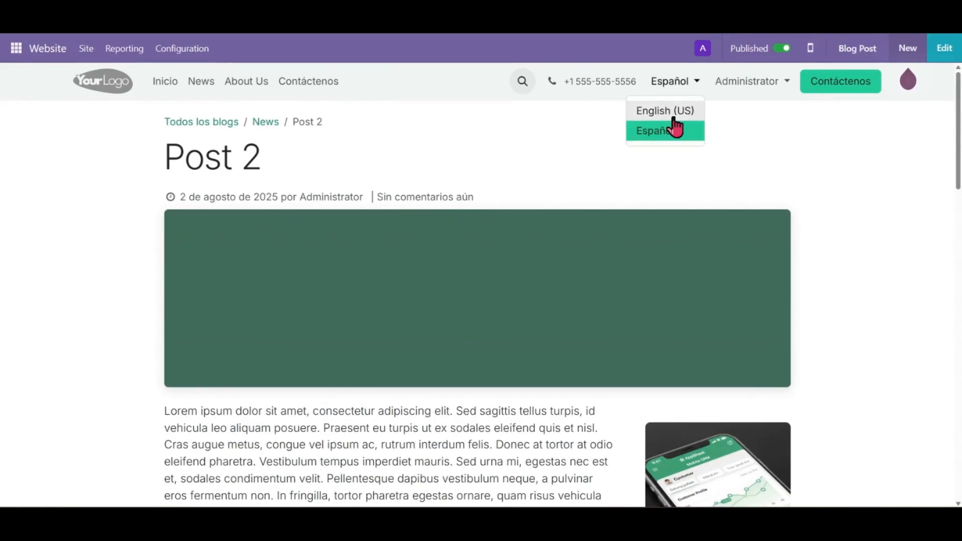
{"action": "left_click", "coordinate": [670, 111]}
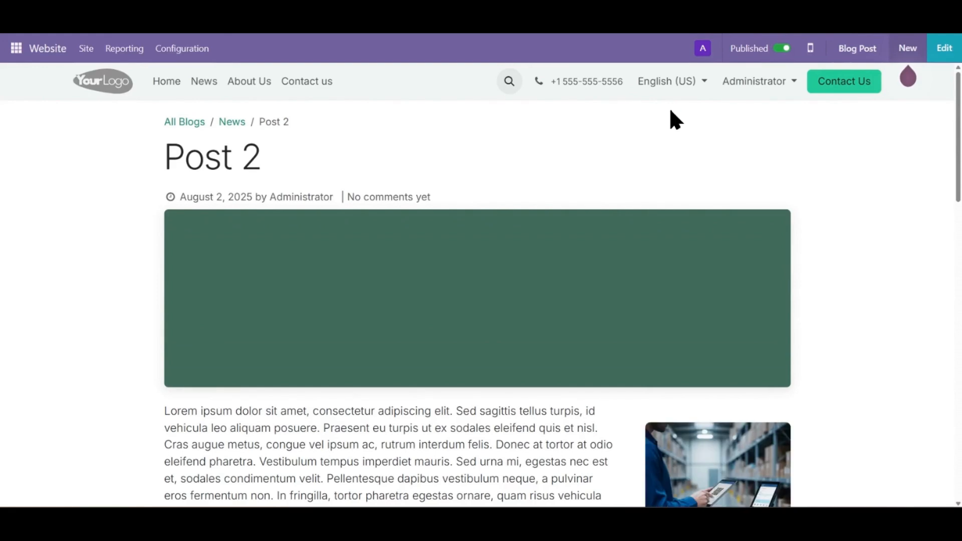
Edit Post 2 and insert a Website Ads block between the first and second paragraphs of the body text
{"action": "left_click", "coordinate": [942, 49]}
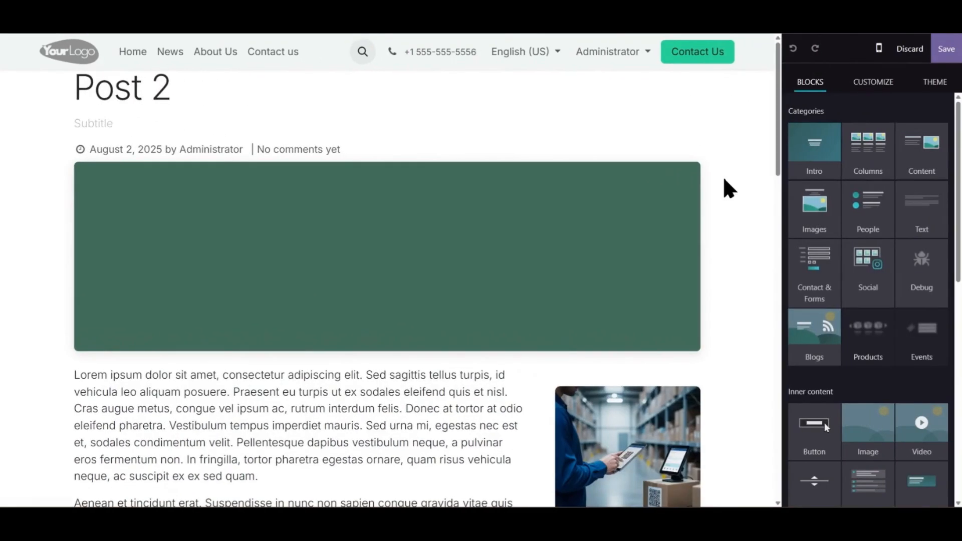
{"action": "scroll", "coordinate": [726, 247], "scroll_direction": "down", "scroll_amount": 1}
{"action": "scroll", "coordinate": [829, 254], "scroll_direction": "down", "scroll_amount": 10}
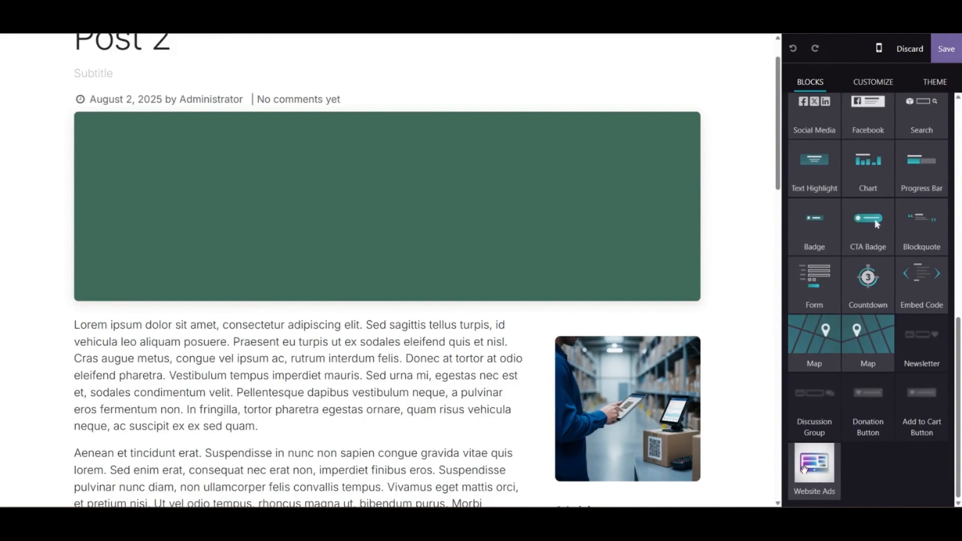
{"action": "left_click_drag", "start_coordinate": [809, 467], "coordinate": [372, 450]}
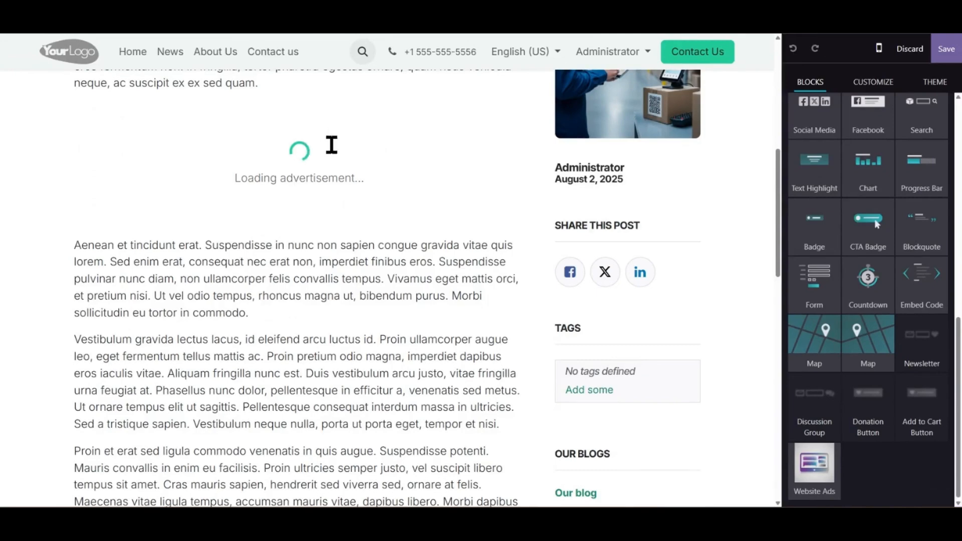
Set the new Website Ads block's ad category to General and its display style to Simple
{"action": "left_click", "coordinate": [311, 151]}
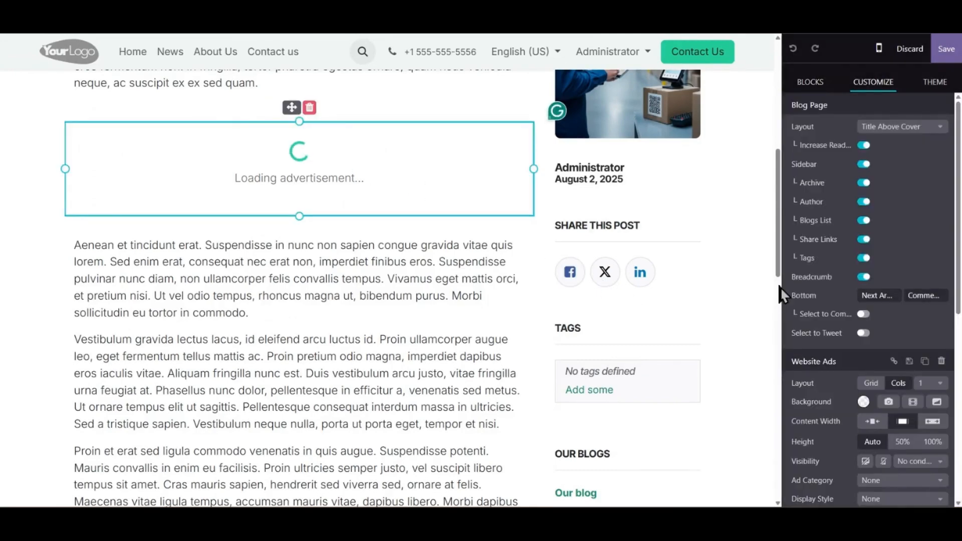
{"action": "scroll", "coordinate": [812, 293], "scroll_direction": "down", "scroll_amount": 2}
{"action": "scroll", "coordinate": [811, 293], "scroll_direction": "down", "scroll_amount": 1}
{"action": "left_click", "coordinate": [877, 331]}
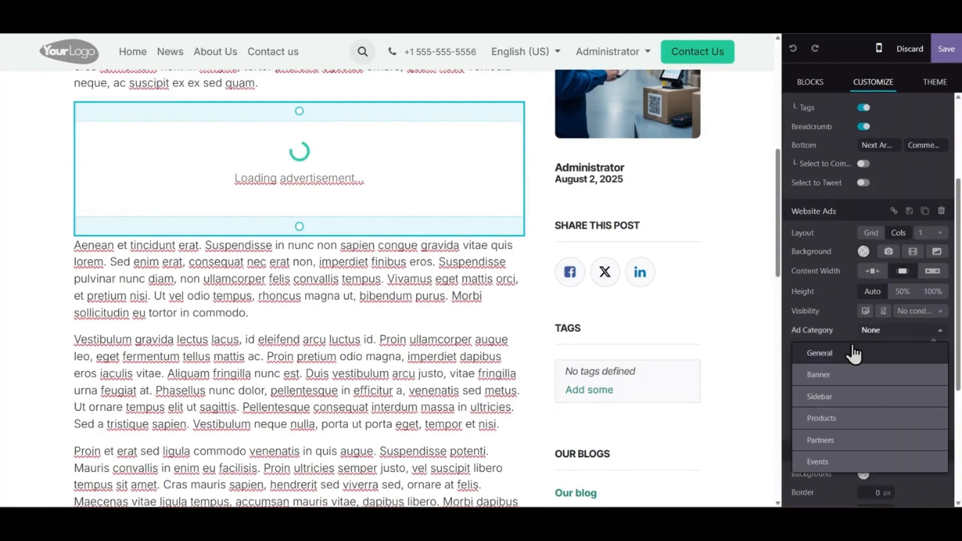
{"action": "left_click", "coordinate": [852, 342]}
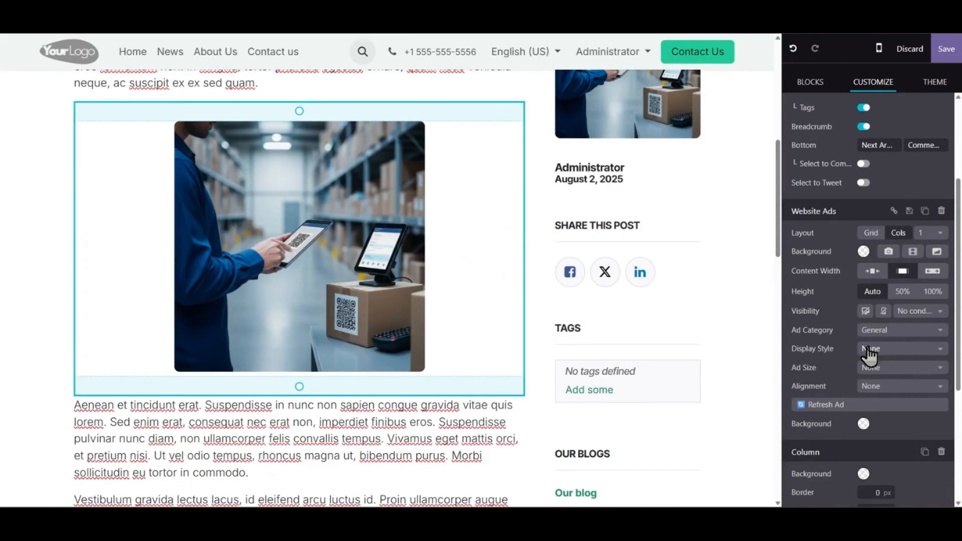
{"action": "left_click", "coordinate": [866, 349]}
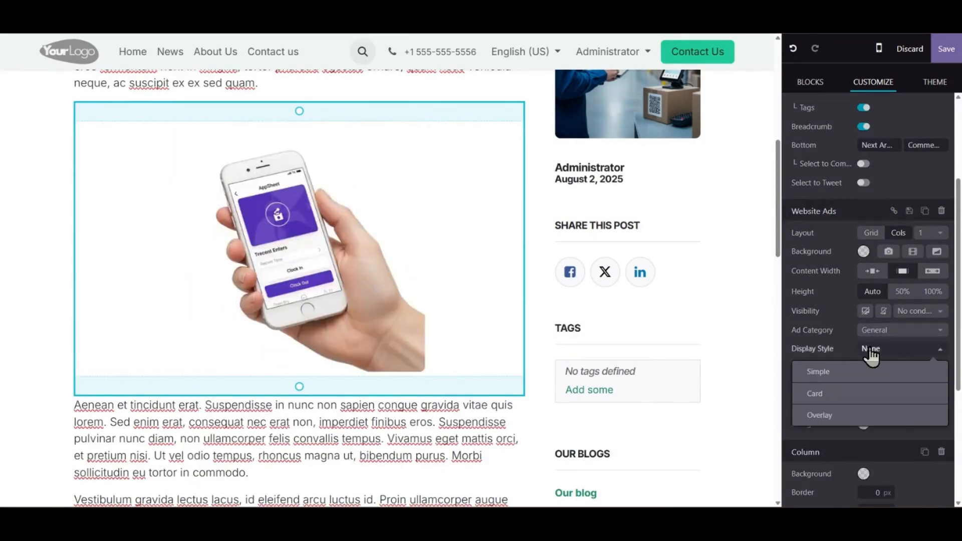
{"action": "left_click", "coordinate": [850, 370]}
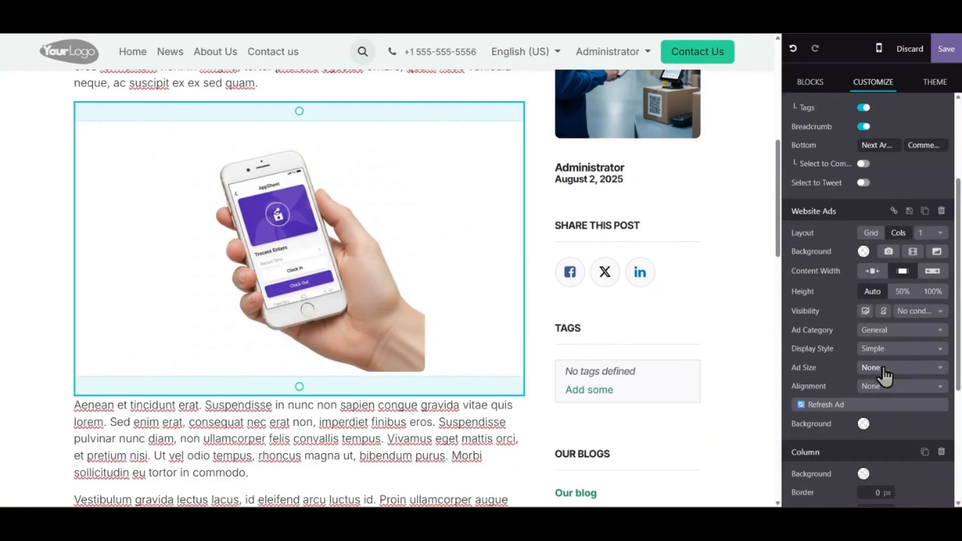
Set the in-text ad block's size to Small and its alignment to Center
{"action": "left_click", "coordinate": [882, 369]}
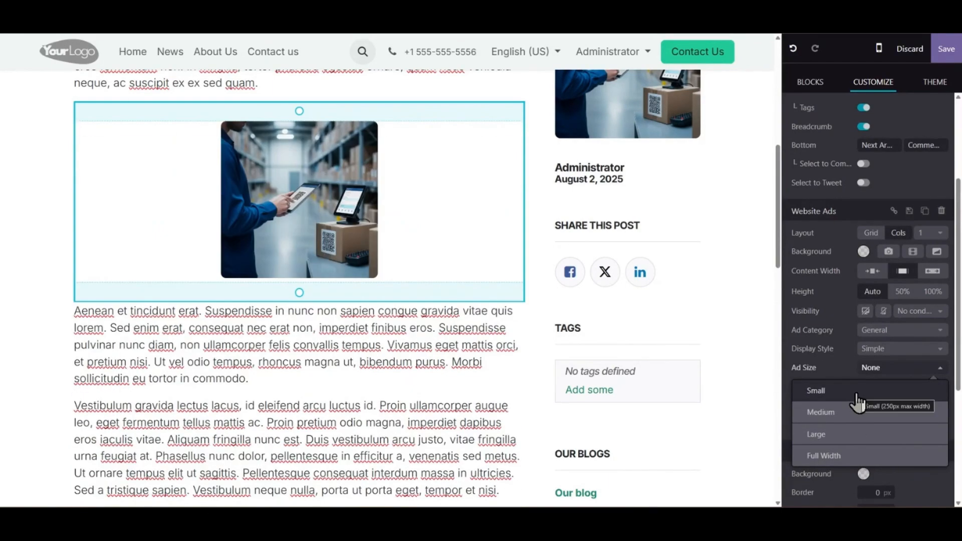
{"action": "left_click", "coordinate": [857, 394]}
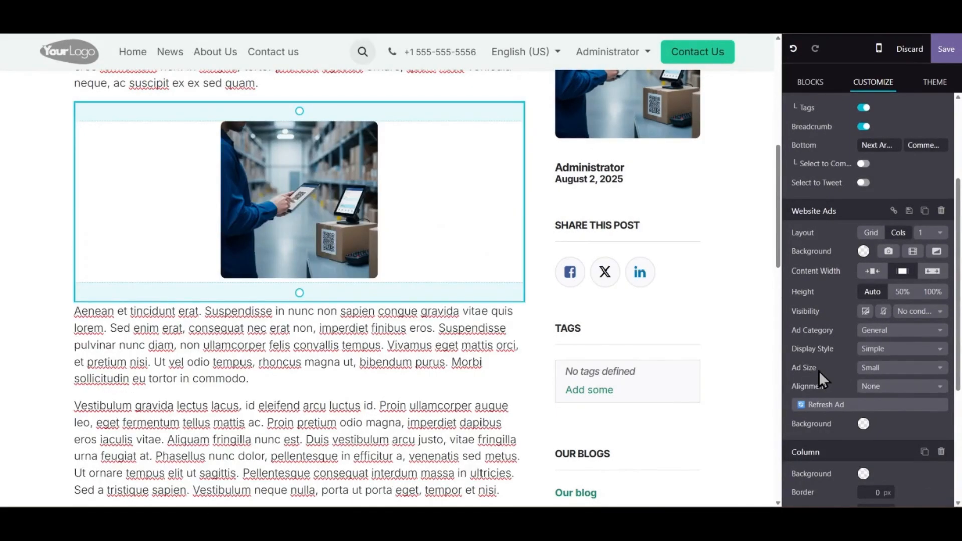
{"action": "left_click", "coordinate": [879, 388]}
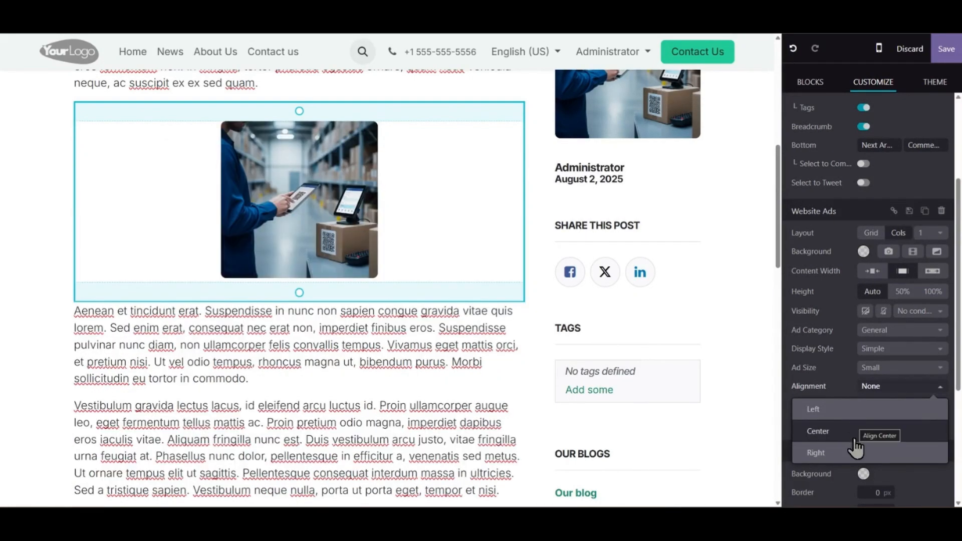
{"action": "left_click", "coordinate": [855, 434]}
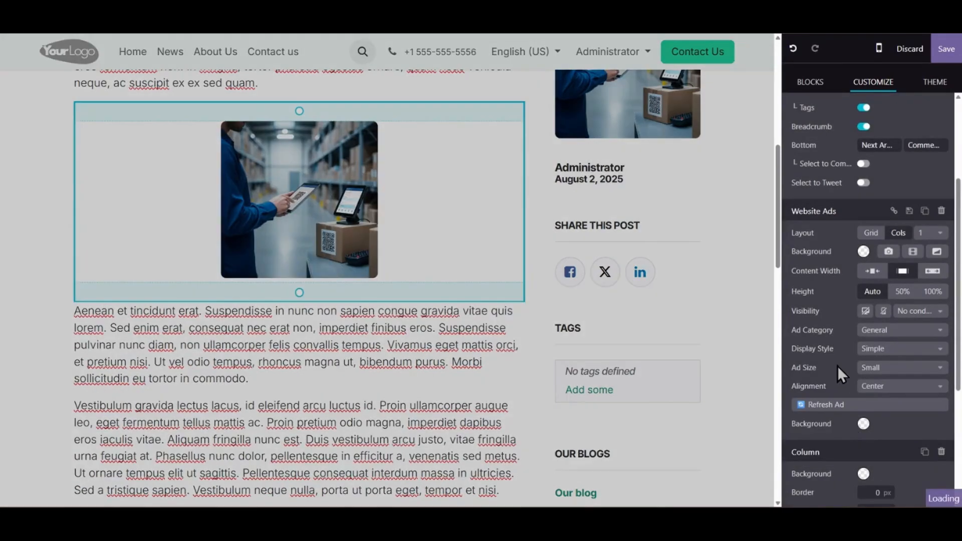
Give the in-text ad block a light blue background color and save the page
{"action": "scroll", "coordinate": [832, 365], "scroll_direction": "down", "scroll_amount": 1}
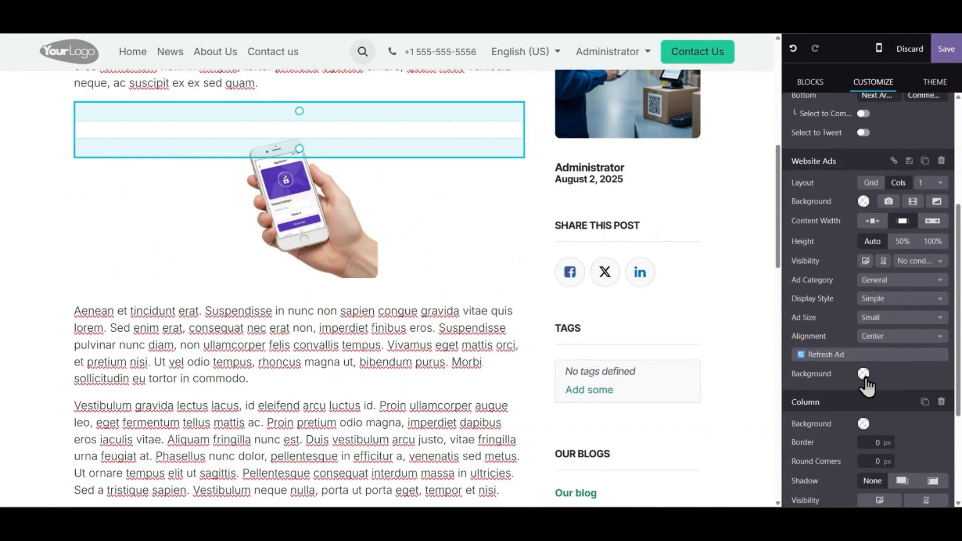
{"action": "left_click", "coordinate": [863, 375]}
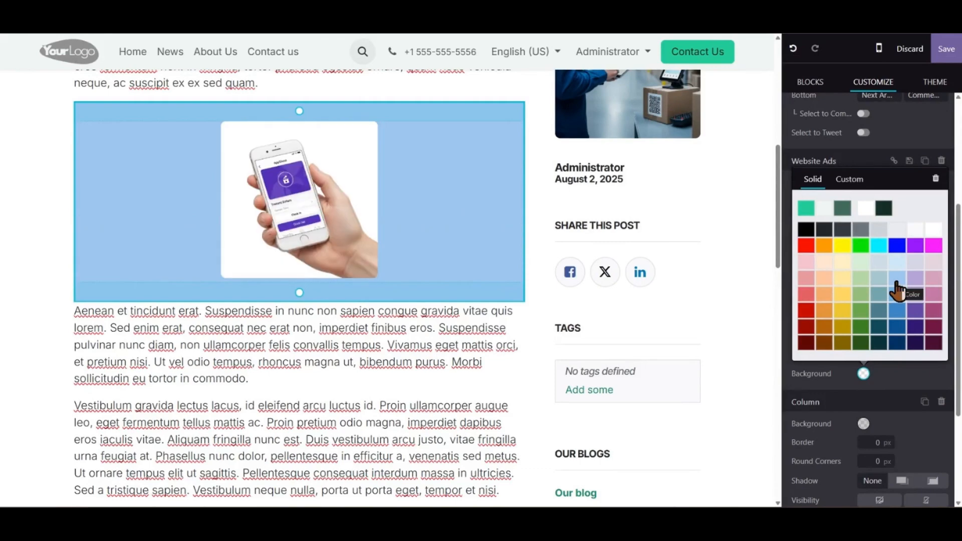
{"action": "left_click", "coordinate": [896, 281]}
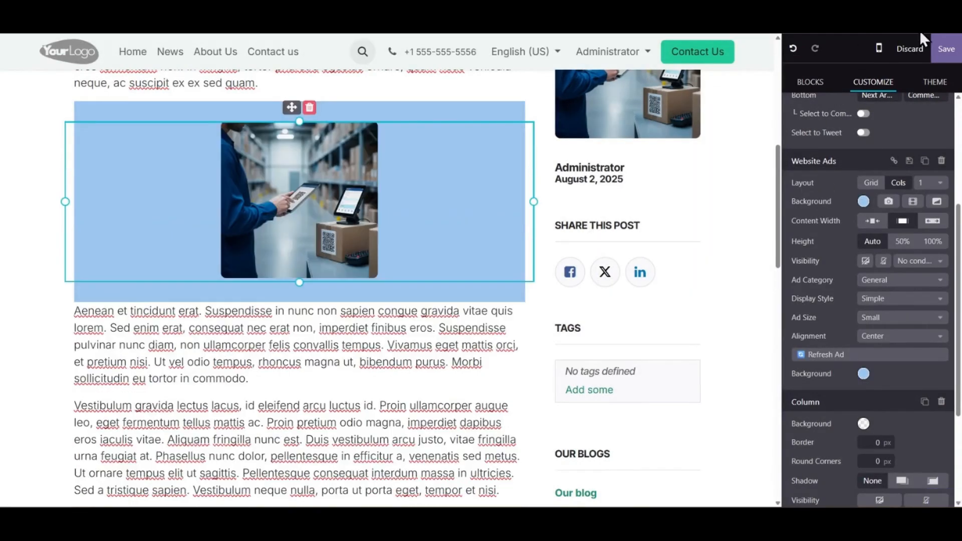
{"action": "left_click", "coordinate": [944, 49]}
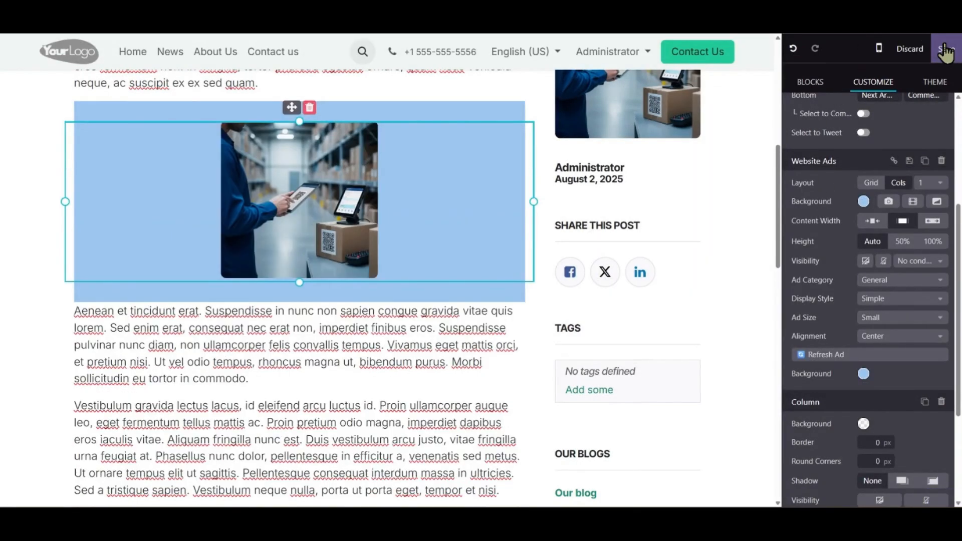
Examine the in-text ad block and the sidebar ad on the saved Post 2 page
{"action": "scroll", "coordinate": [465, 241], "scroll_direction": "up", "scroll_amount": 5}
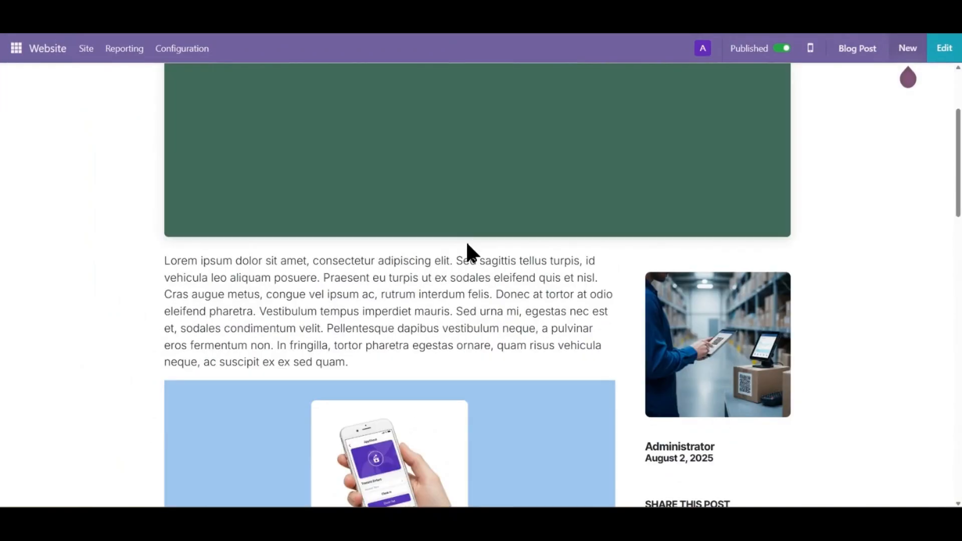
{"action": "scroll", "coordinate": [467, 242], "scroll_direction": "down", "scroll_amount": 4}
{"action": "scroll", "coordinate": [468, 241], "scroll_direction": "down", "scroll_amount": 7}
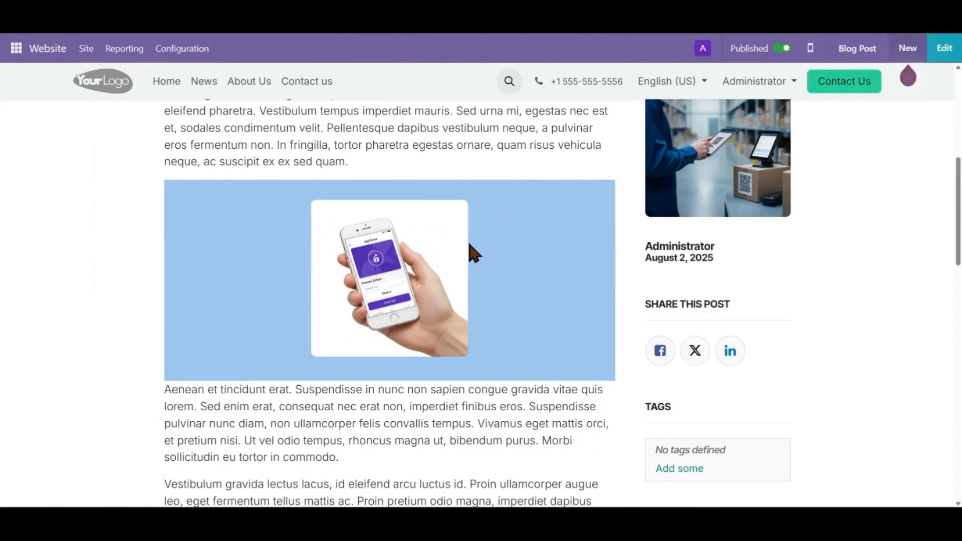
{"action": "scroll", "coordinate": [468, 239], "scroll_direction": "up", "scroll_amount": 11}
{"action": "scroll", "coordinate": [470, 246], "scroll_direction": "up", "scroll_amount": 1}
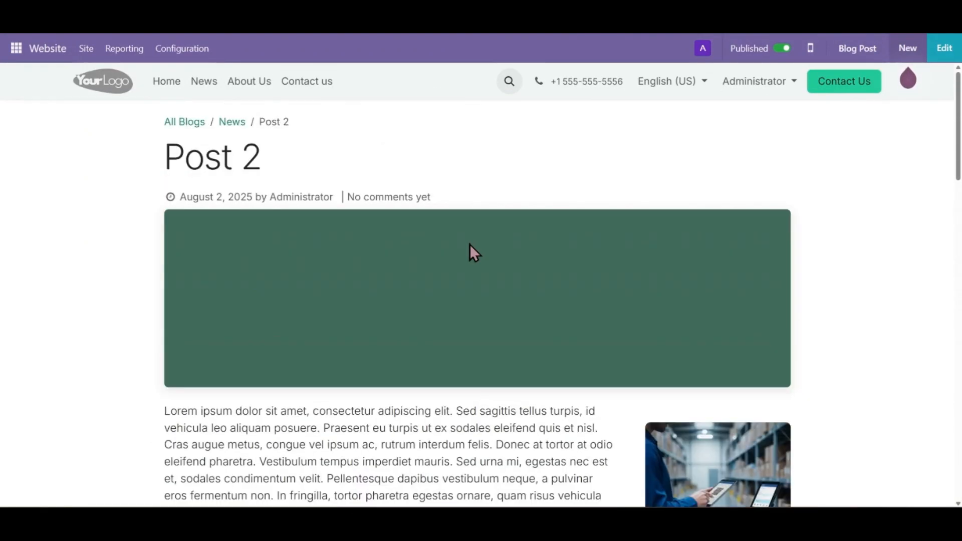
{"action": "scroll", "coordinate": [468, 244], "scroll_direction": "down", "scroll_amount": 10}
{"action": "scroll", "coordinate": [469, 244], "scroll_direction": "up", "scroll_amount": 5}
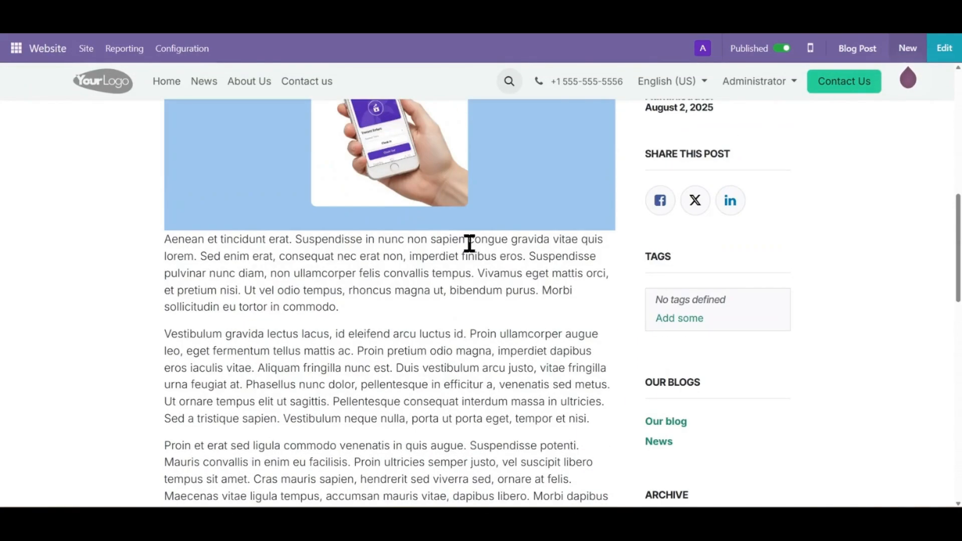
{"action": "scroll", "coordinate": [469, 244], "scroll_direction": "up", "scroll_amount": 5}
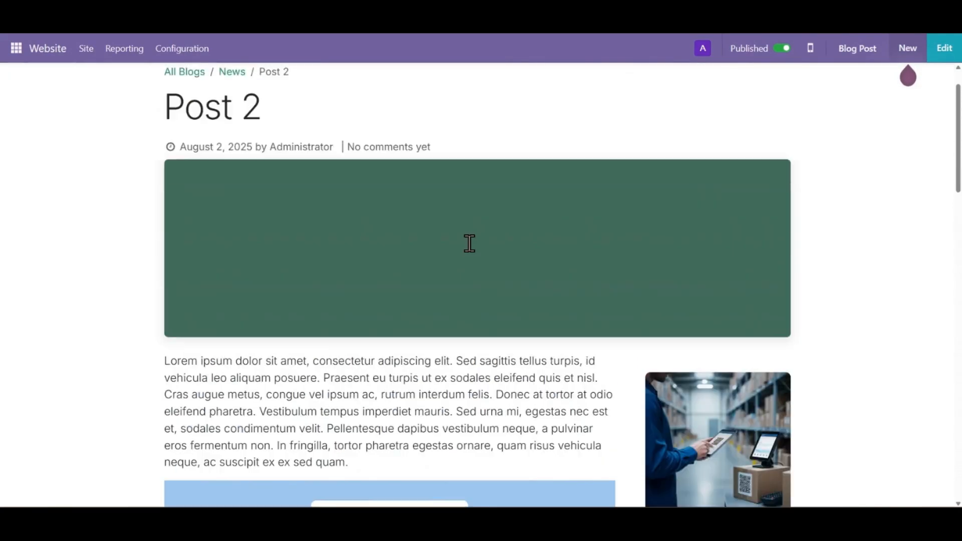
Open Post 1 from the News blog and check which ad blocks its sidebar and body text contain
{"action": "left_click", "coordinate": [204, 81]}
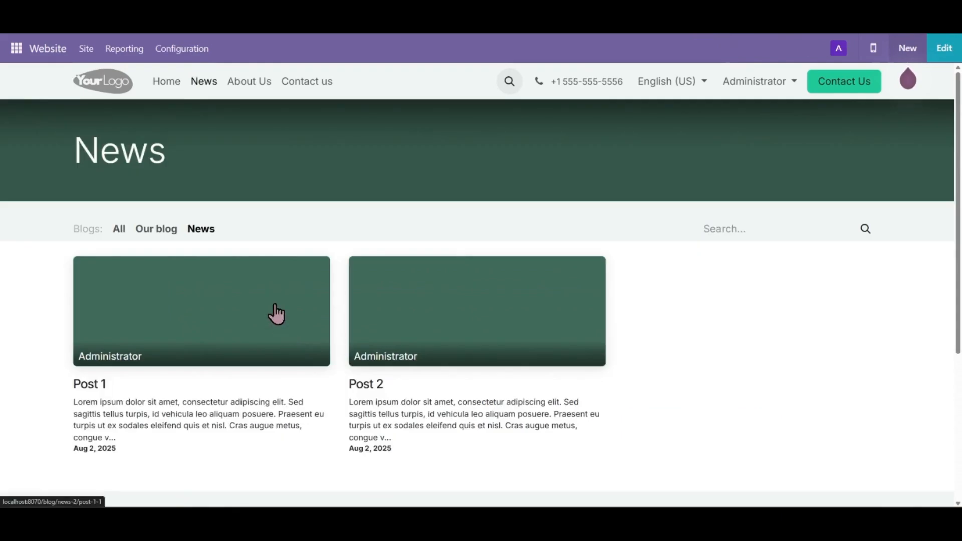
{"action": "left_click", "coordinate": [274, 306]}
{"action": "scroll", "coordinate": [324, 248], "scroll_direction": "down", "scroll_amount": 2}
{"action": "scroll", "coordinate": [323, 248], "scroll_direction": "down", "scroll_amount": 1}
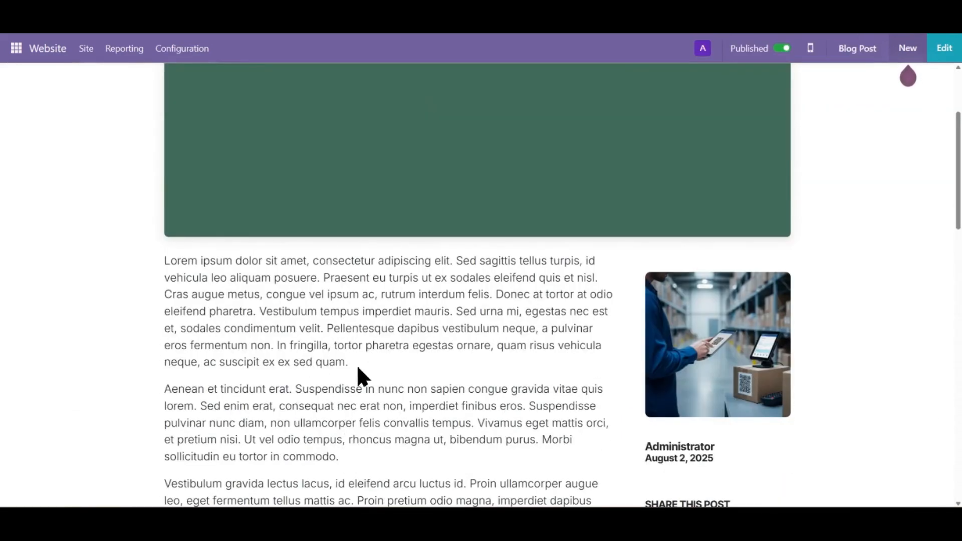
{"action": "scroll", "coordinate": [358, 369], "scroll_direction": "down", "scroll_amount": 2}
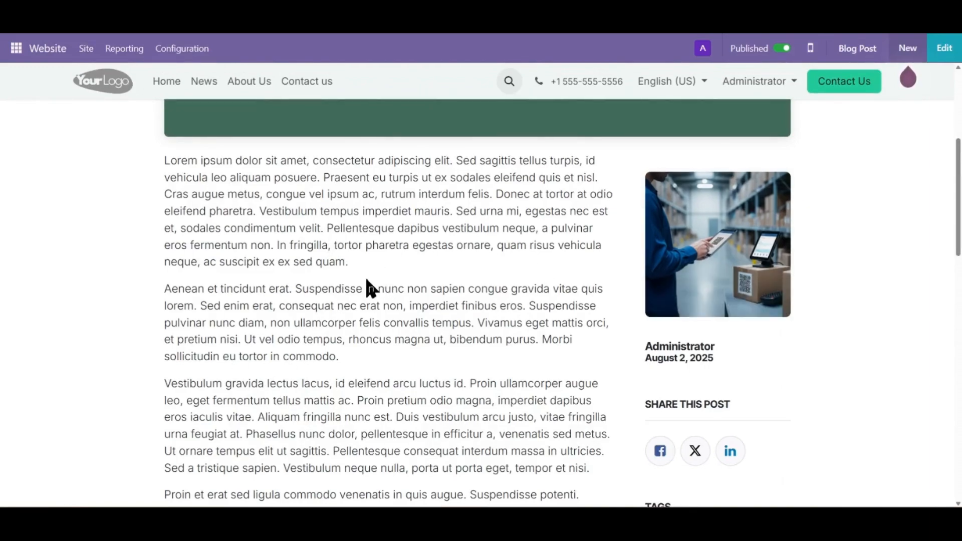
{"action": "scroll", "coordinate": [370, 288], "scroll_direction": "down", "scroll_amount": 5}
{"action": "scroll", "coordinate": [396, 275], "scroll_direction": "down", "scroll_amount": 3}
{"action": "scroll", "coordinate": [354, 210], "scroll_direction": "up", "scroll_amount": 3}
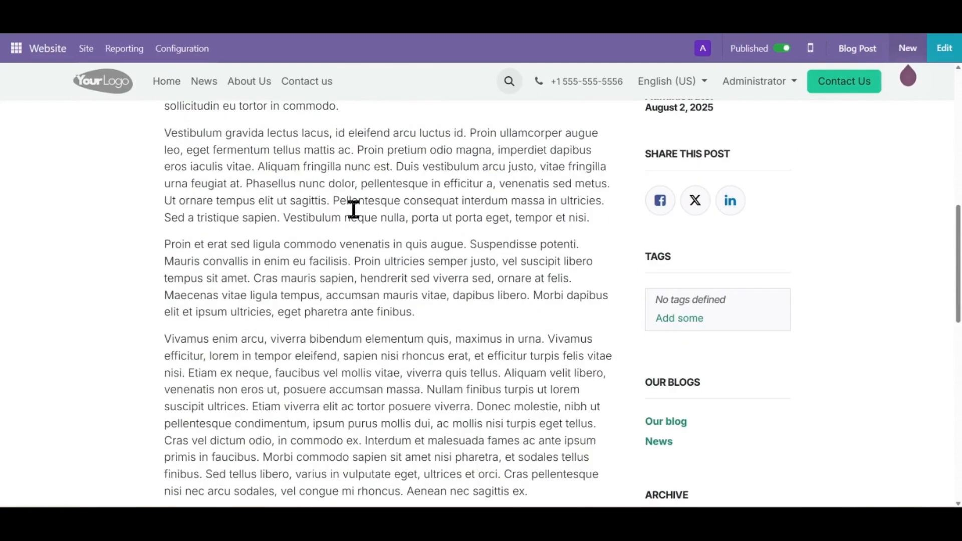
Test the sidebar ad on the Post 1 page by visiting its linked website, and close that website
{"action": "scroll", "coordinate": [354, 209], "scroll_direction": "up", "scroll_amount": 8}
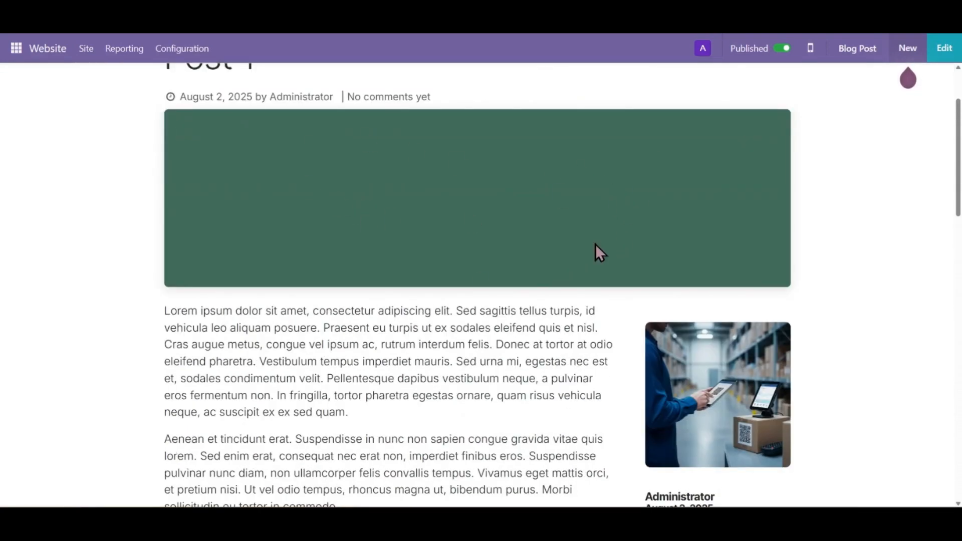
{"action": "scroll", "coordinate": [686, 333], "scroll_direction": "down", "scroll_amount": 10}
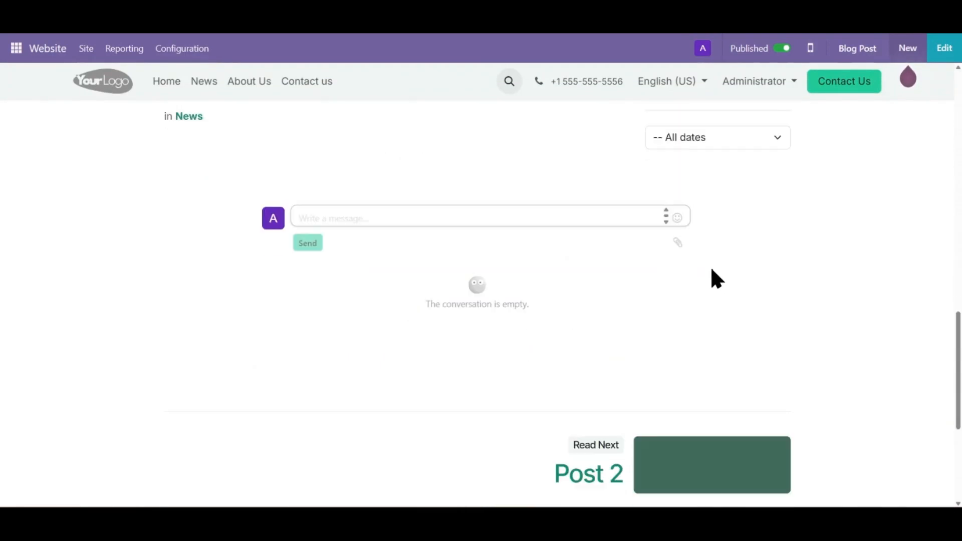
{"action": "scroll", "coordinate": [511, 293], "scroll_direction": "up", "scroll_amount": 10}
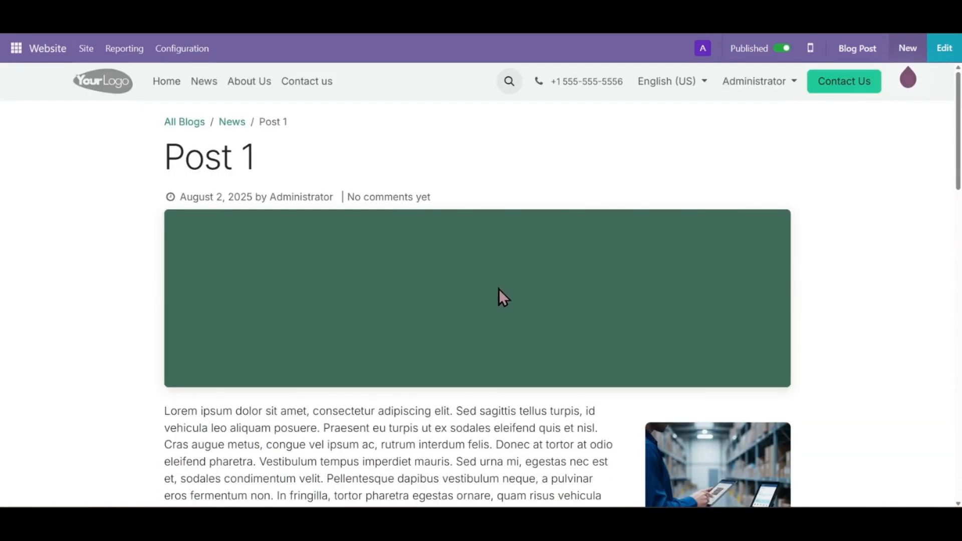
{"action": "scroll", "coordinate": [500, 287], "scroll_direction": "down", "scroll_amount": 8}
{"action": "scroll", "coordinate": [506, 288], "scroll_direction": "up", "scroll_amount": 3}
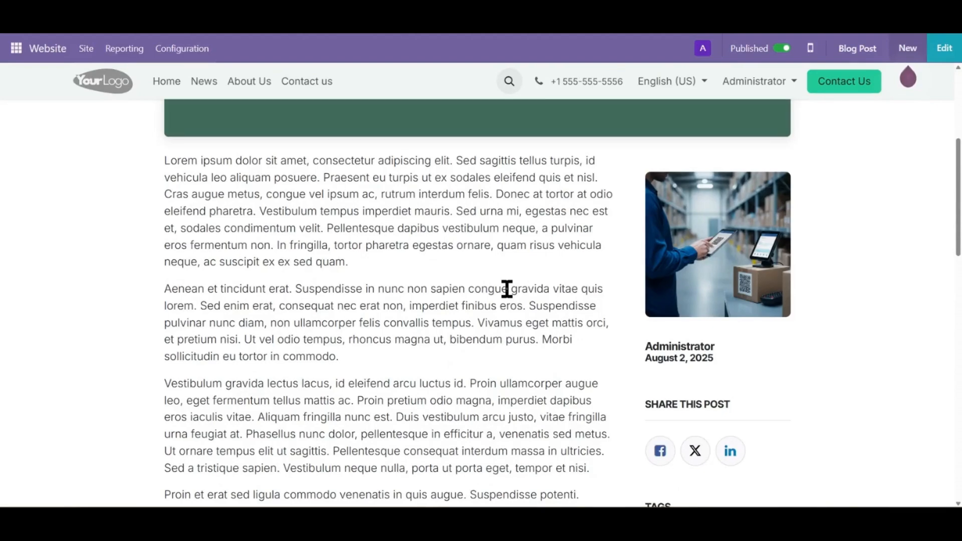
{"action": "left_click", "coordinate": [683, 235]}
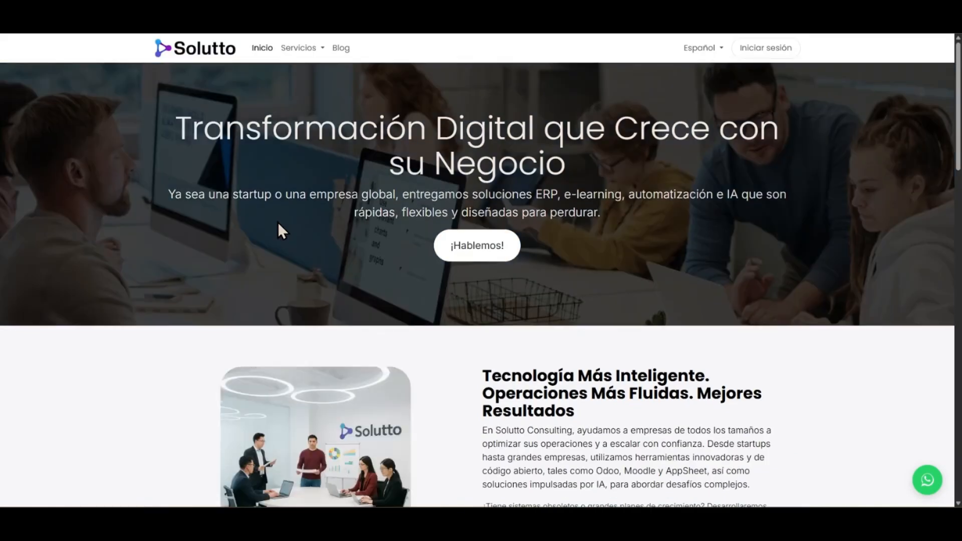
{"action": "key", "text": "ctrl+w"}
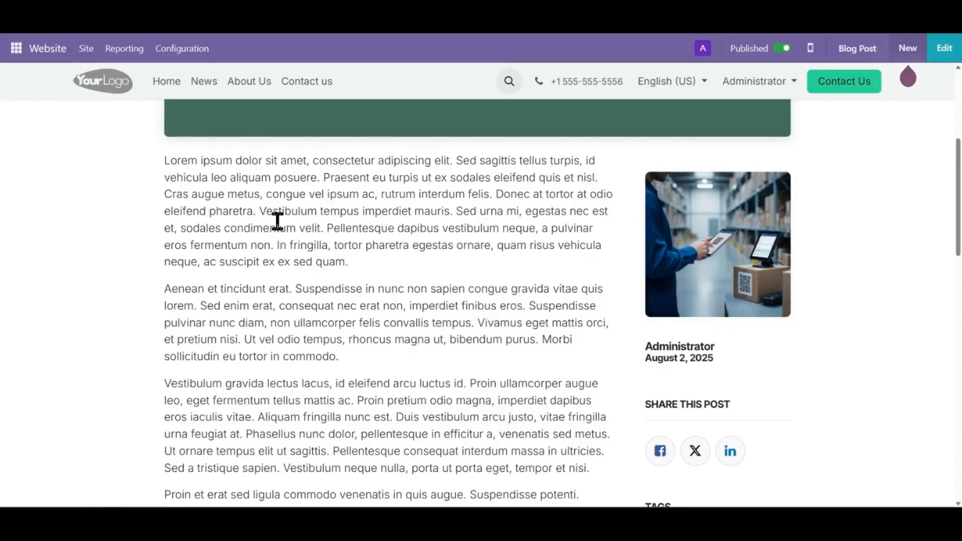
Switch to the Website Ads app to view the overview of active advertisements with their view and click counters
{"action": "left_click", "coordinate": [16, 48]}
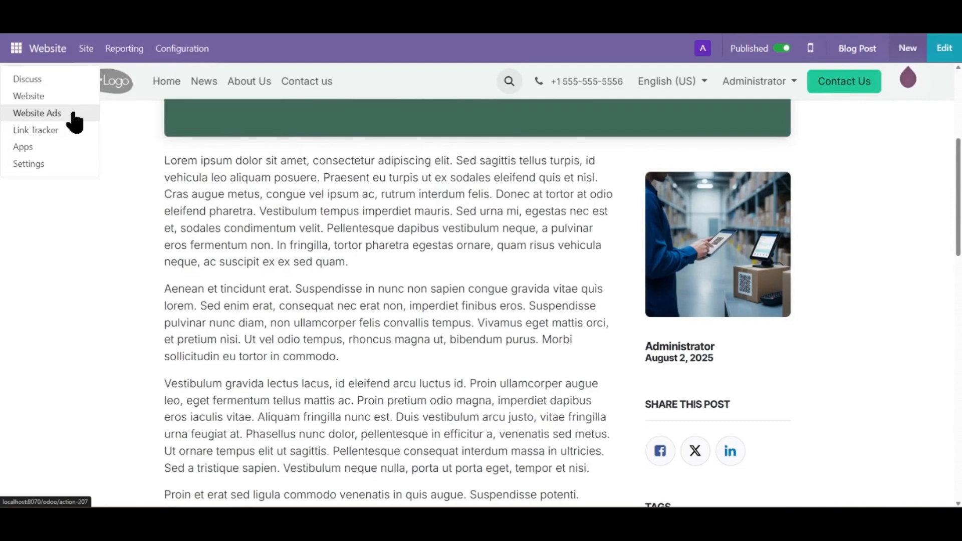
{"action": "left_click", "coordinate": [74, 114]}
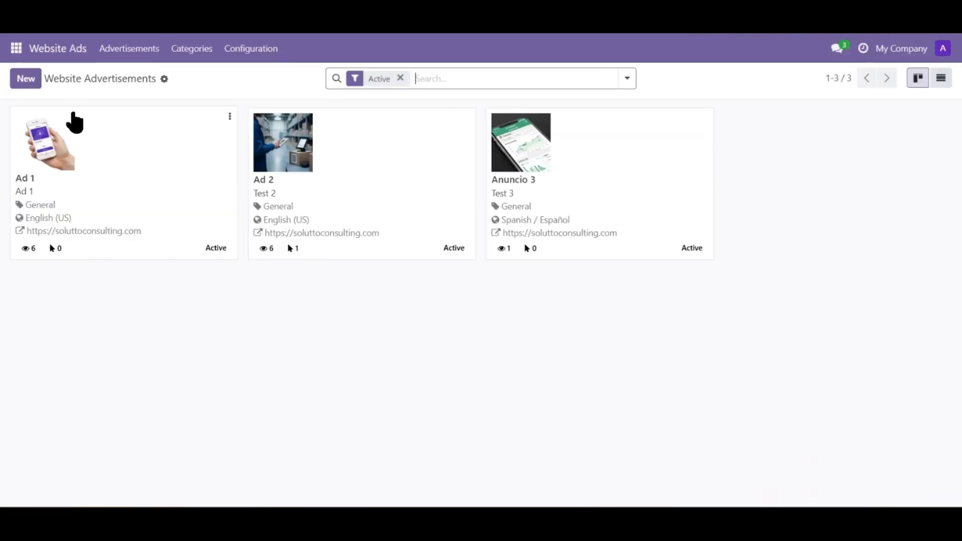